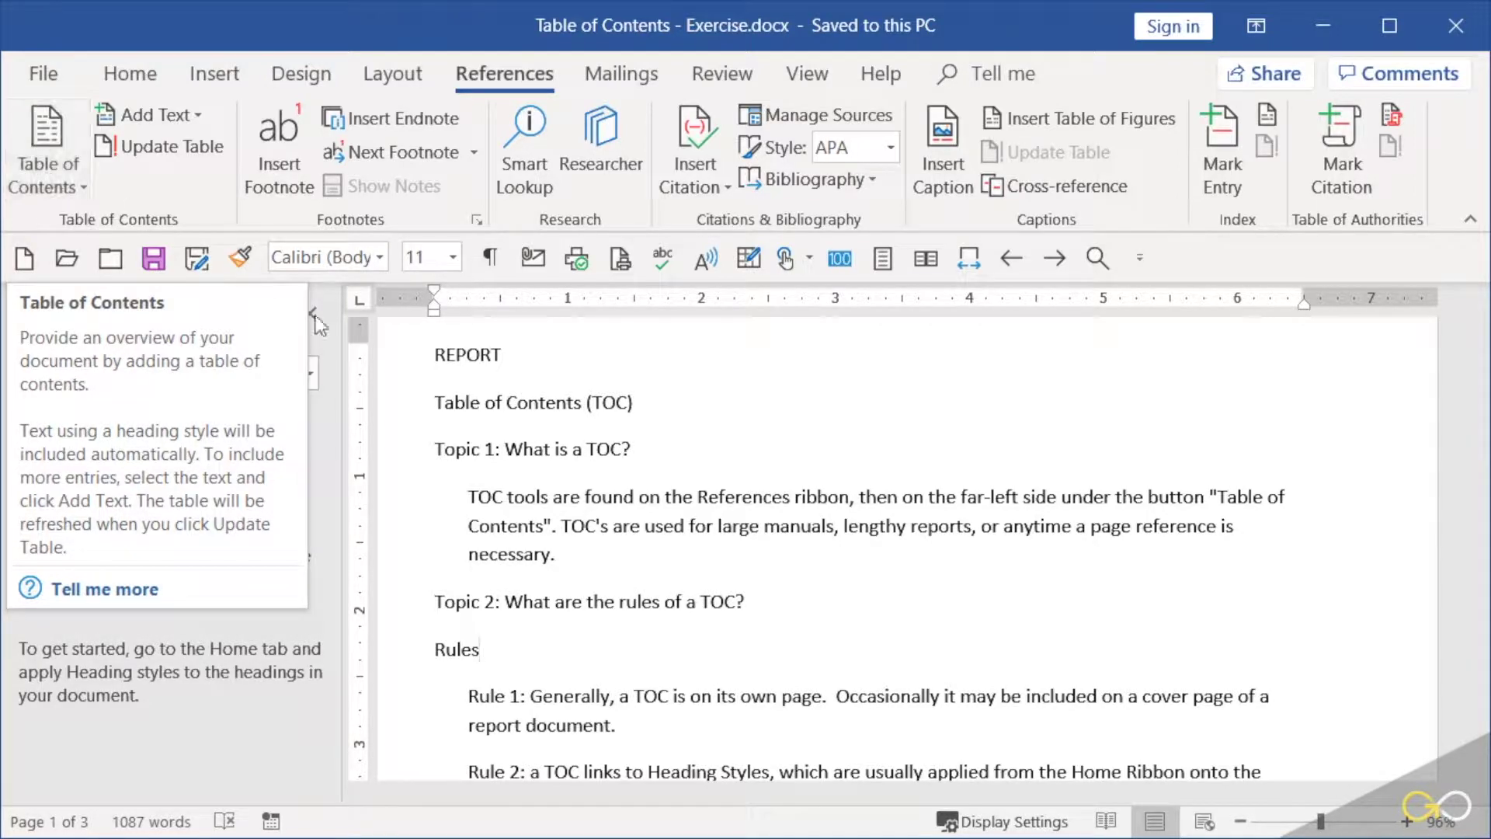
- Highlight the instruction about applying Heading Styles, then close and reopen the Navigation pane
{"action": "scroll", "coordinate": [652, 613], "scroll_direction": "down", "scroll_amount": 3}
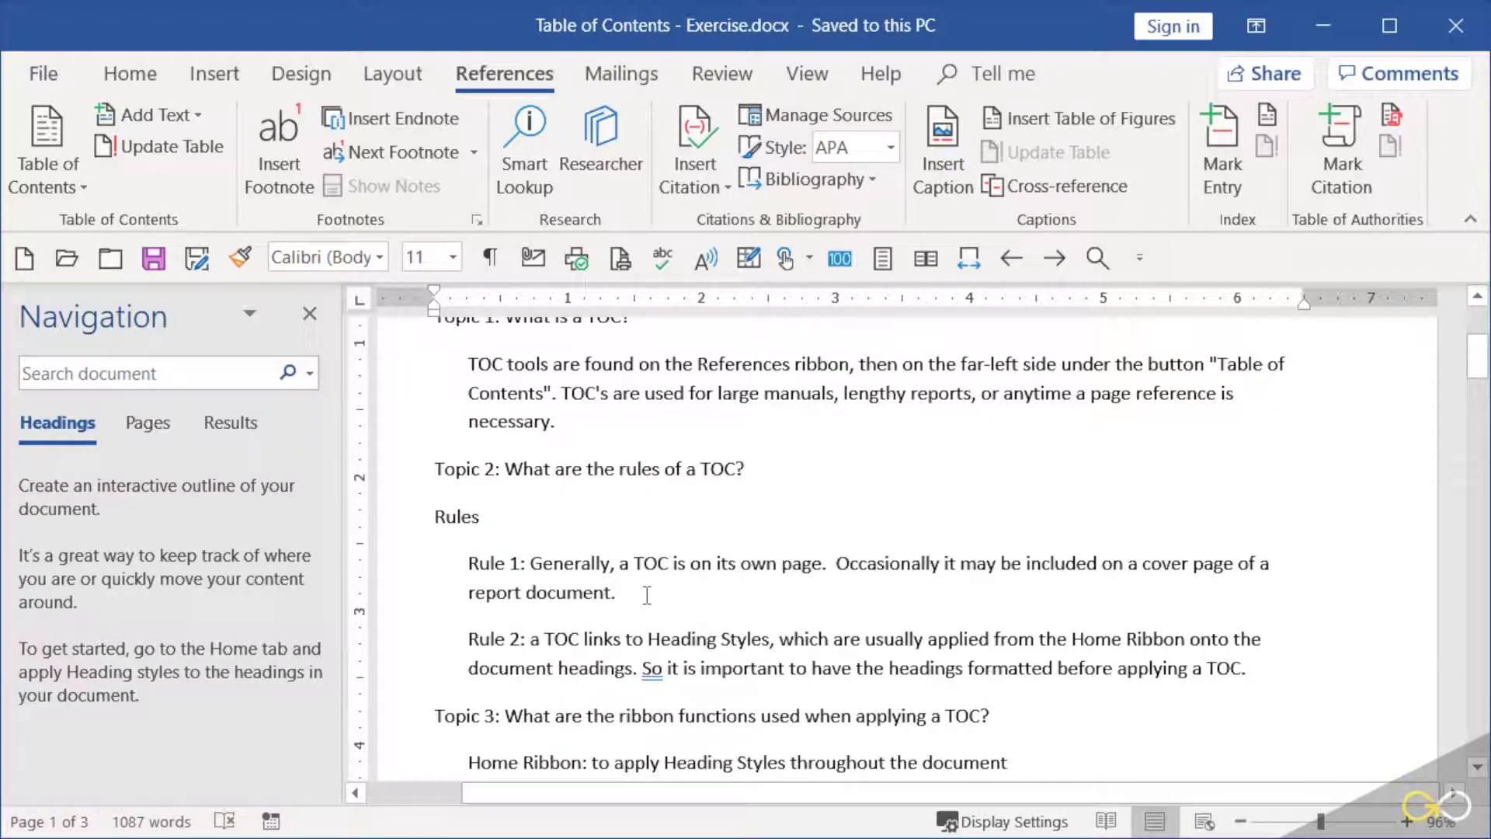
{"action": "scroll", "coordinate": [764, 514], "scroll_direction": "down", "scroll_amount": 2}
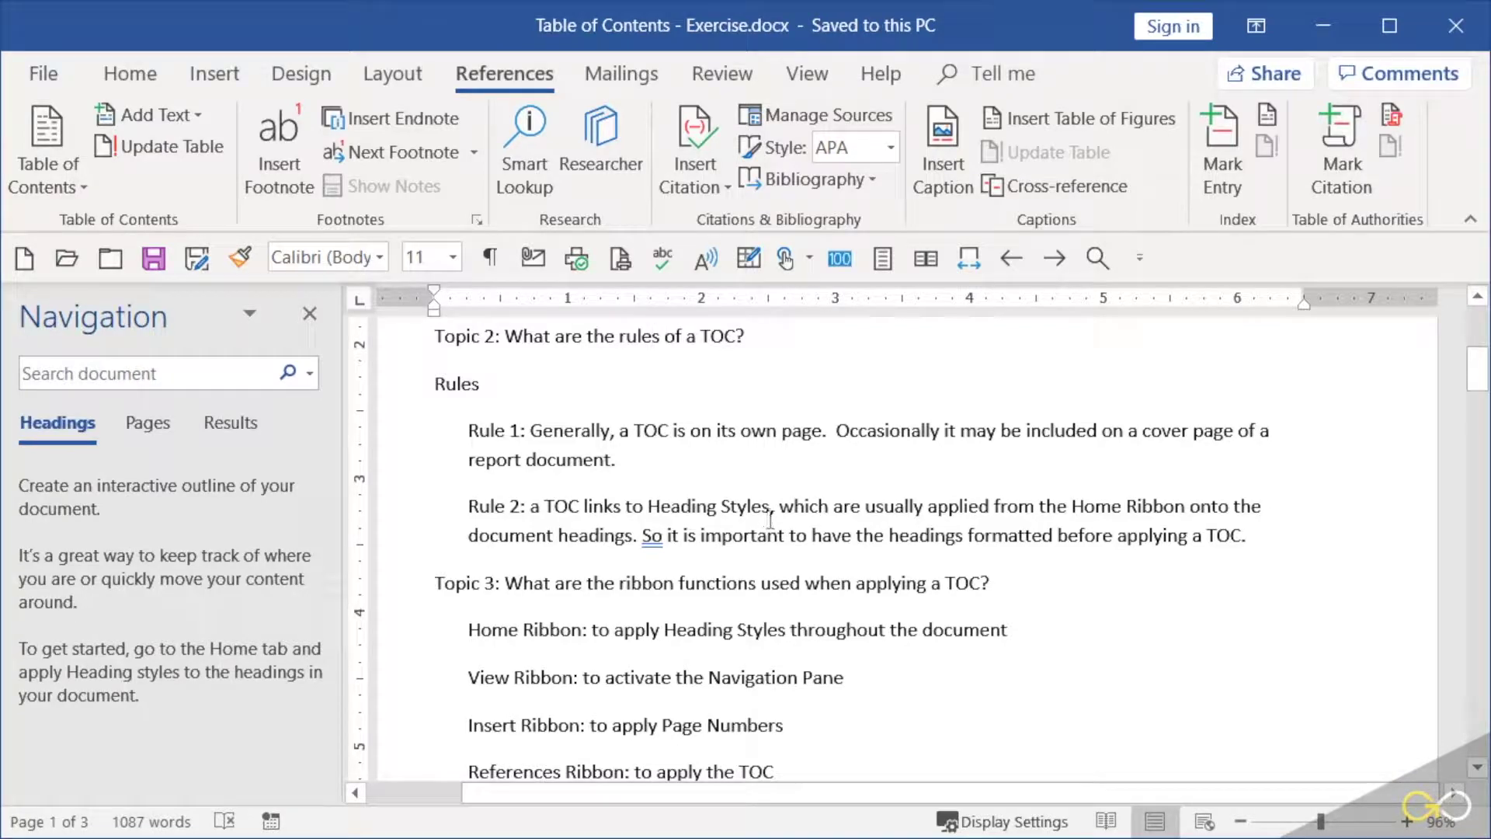
{"action": "scroll", "coordinate": [780, 535], "scroll_direction": "down", "scroll_amount": 2}
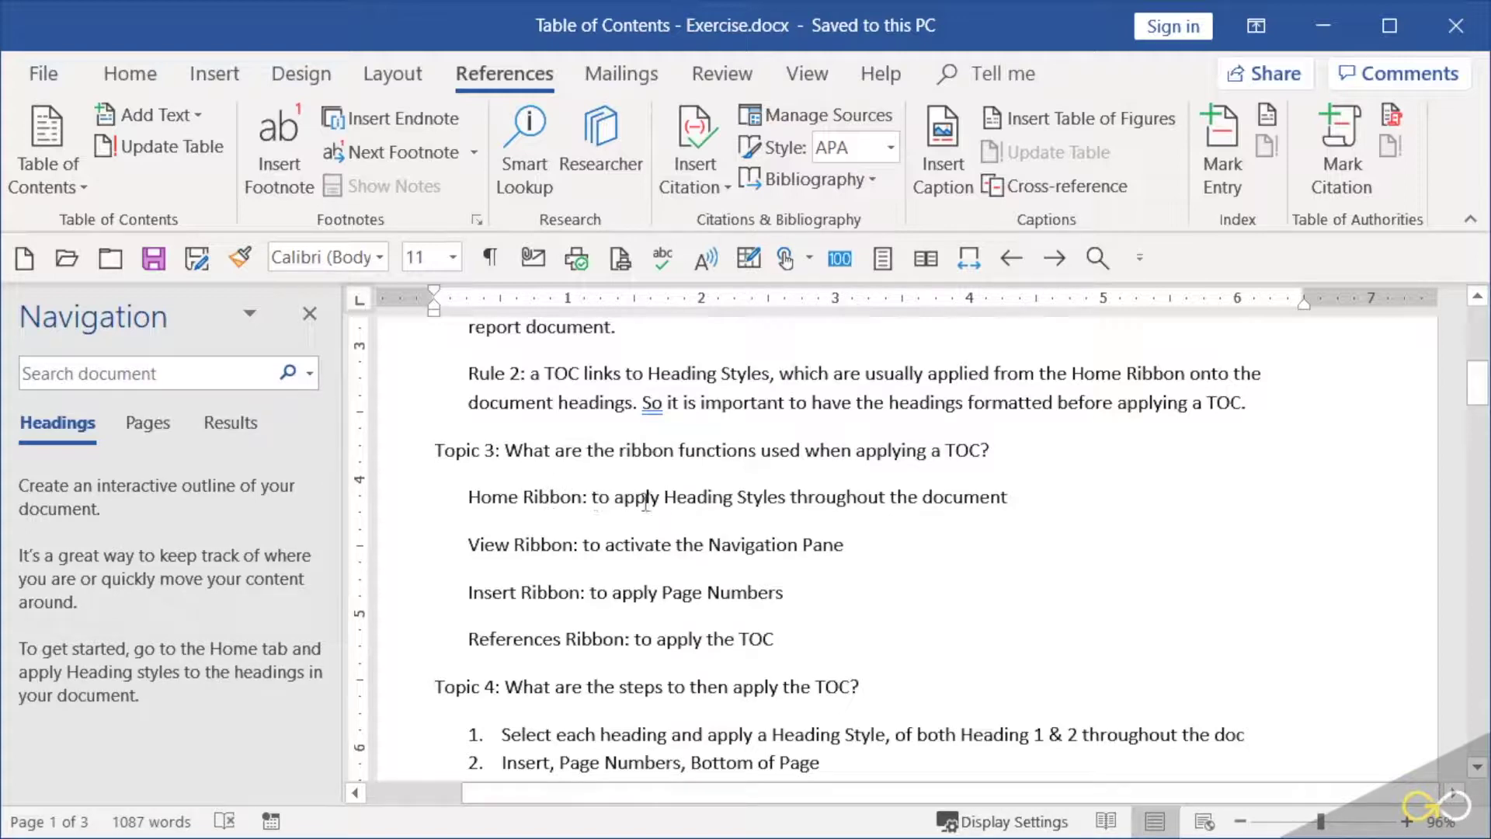
{"action": "left_click_drag", "start_coordinate": [592, 497], "coordinate": [855, 488]}
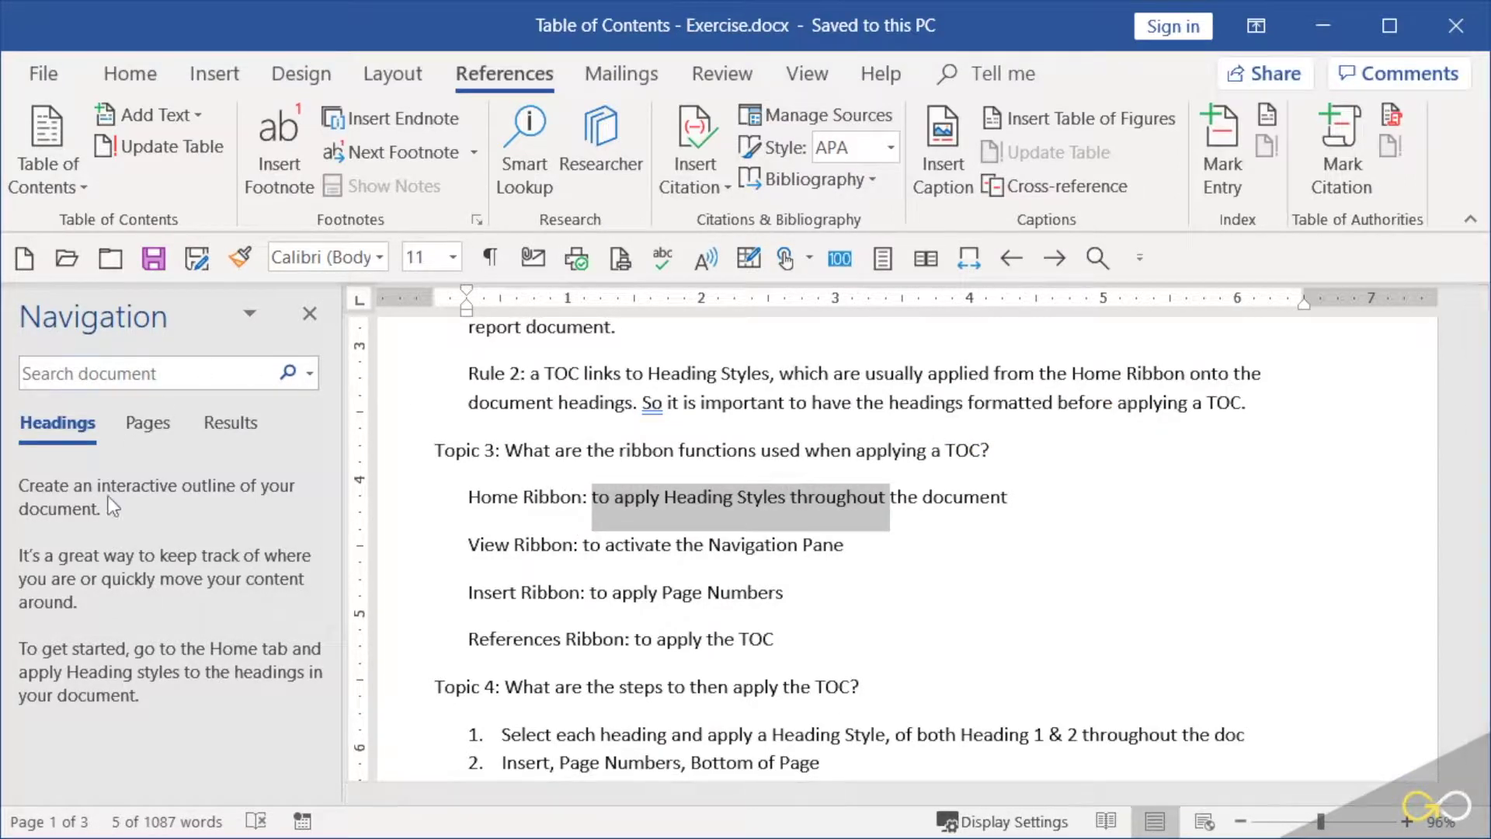
{"action": "left_click", "coordinate": [310, 323]}
{"action": "left_click", "coordinate": [808, 73]}
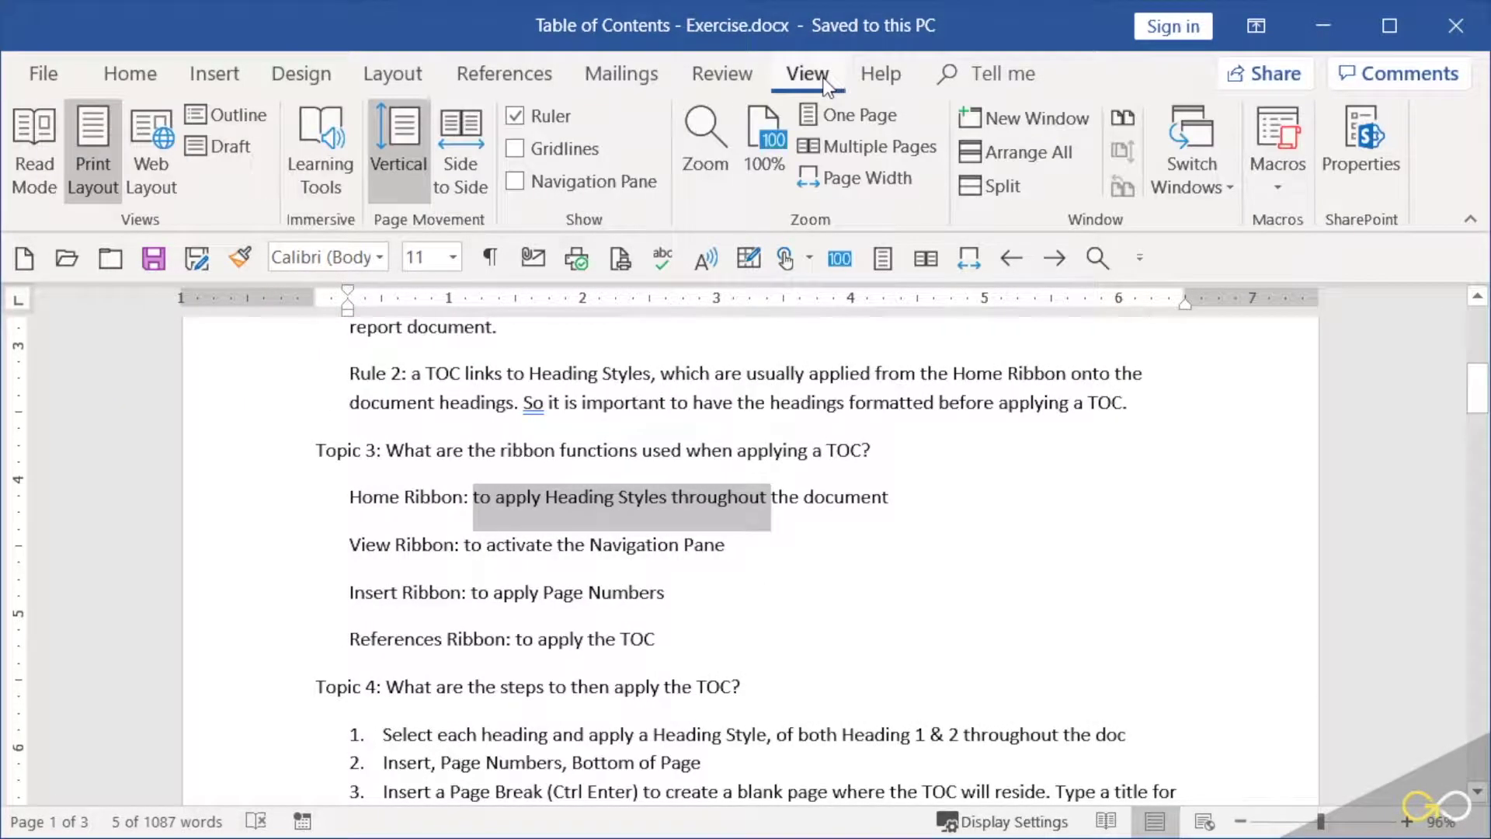
{"action": "left_click", "coordinate": [515, 182]}
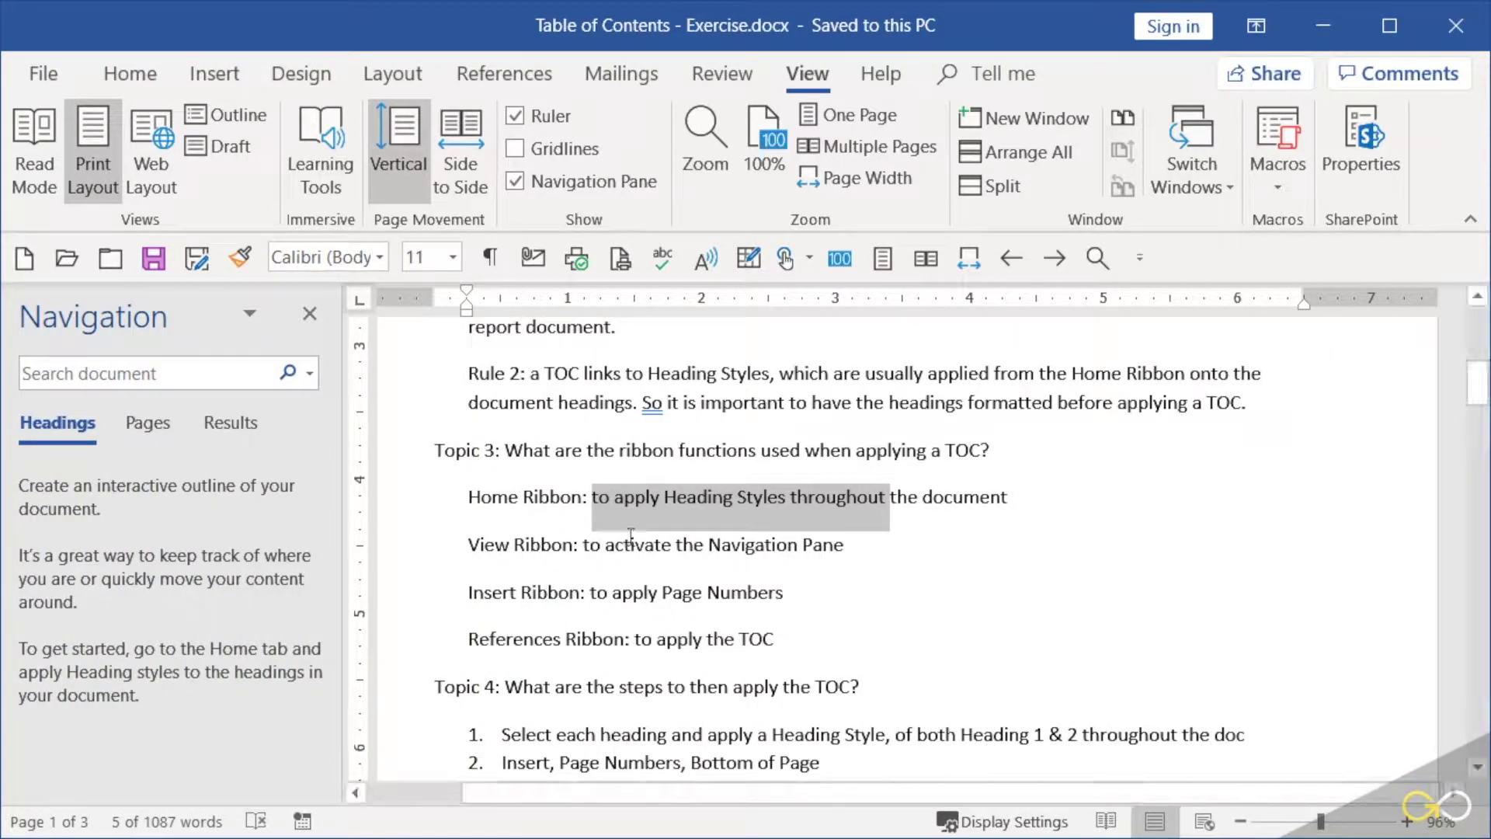
{"action": "left_click", "coordinate": [629, 588]}
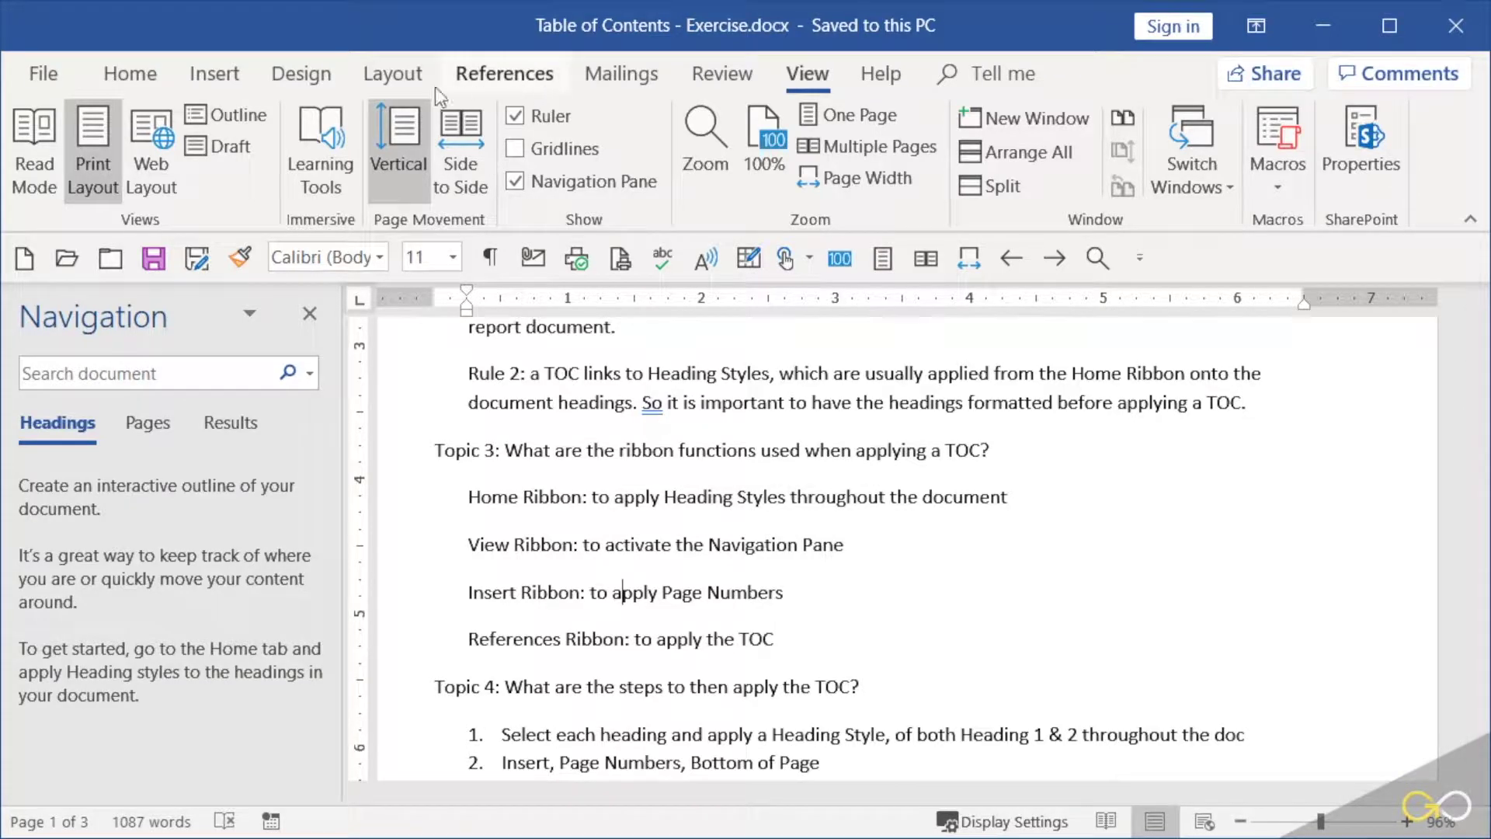
- Add Plain Number 3 page numbers at the bottom right of the page and close the footer
{"action": "left_click", "coordinate": [208, 81]}
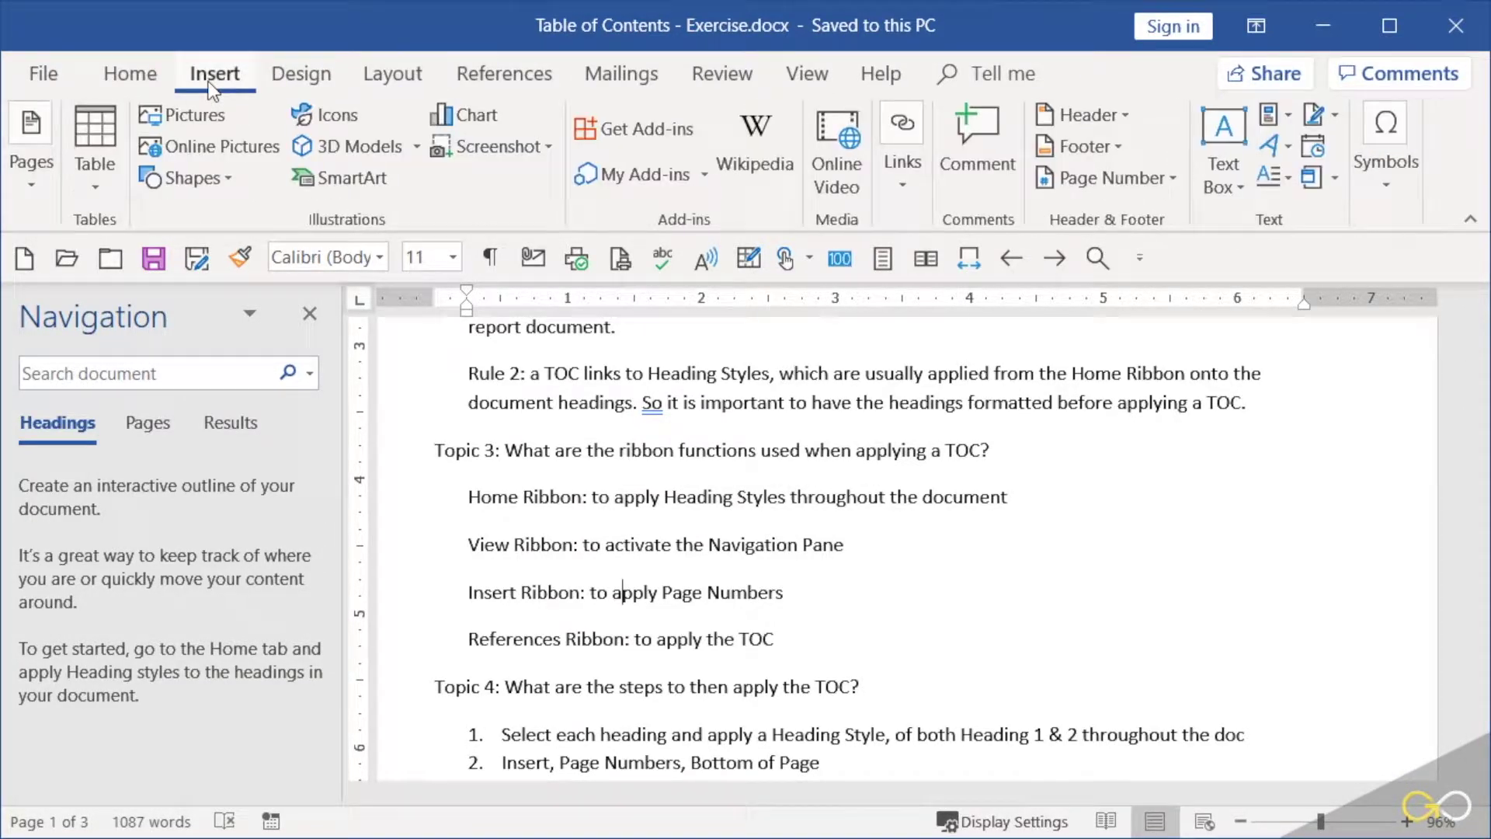
{"action": "left_click", "coordinate": [1090, 181]}
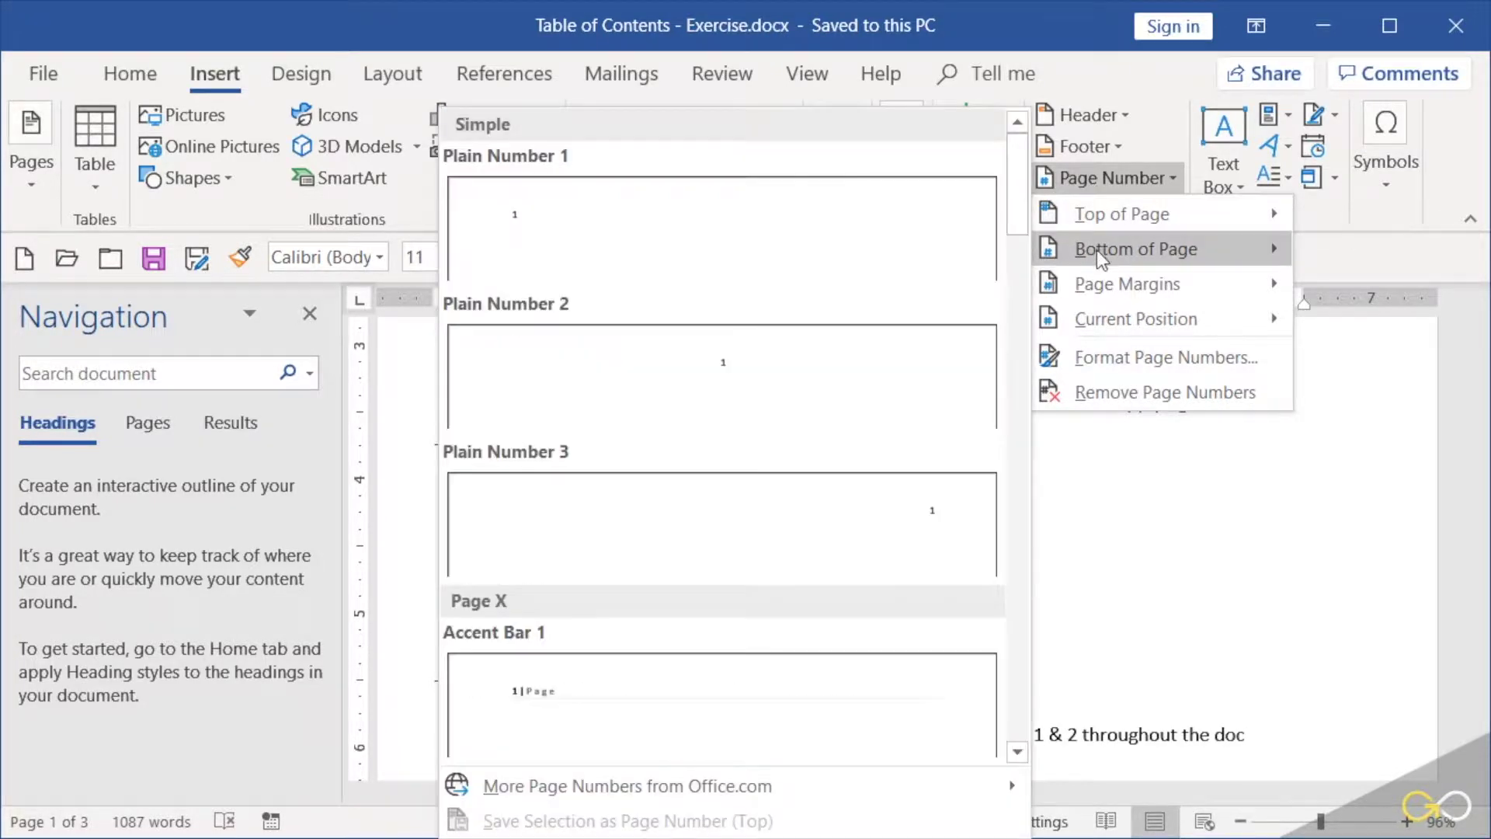
{"action": "mouse_move", "coordinate": [1097, 250]}
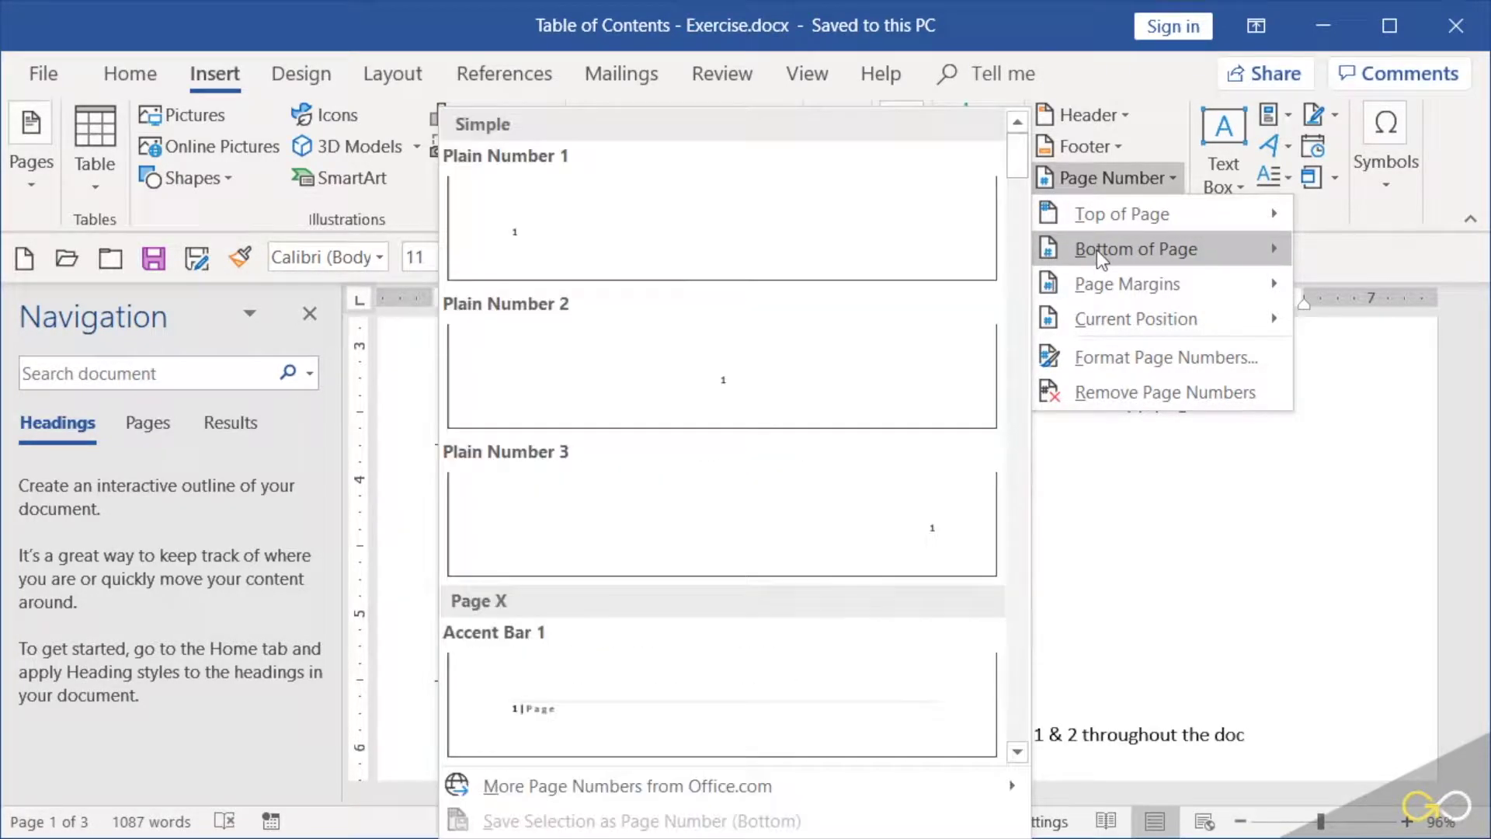
{"action": "left_click", "coordinate": [904, 544]}
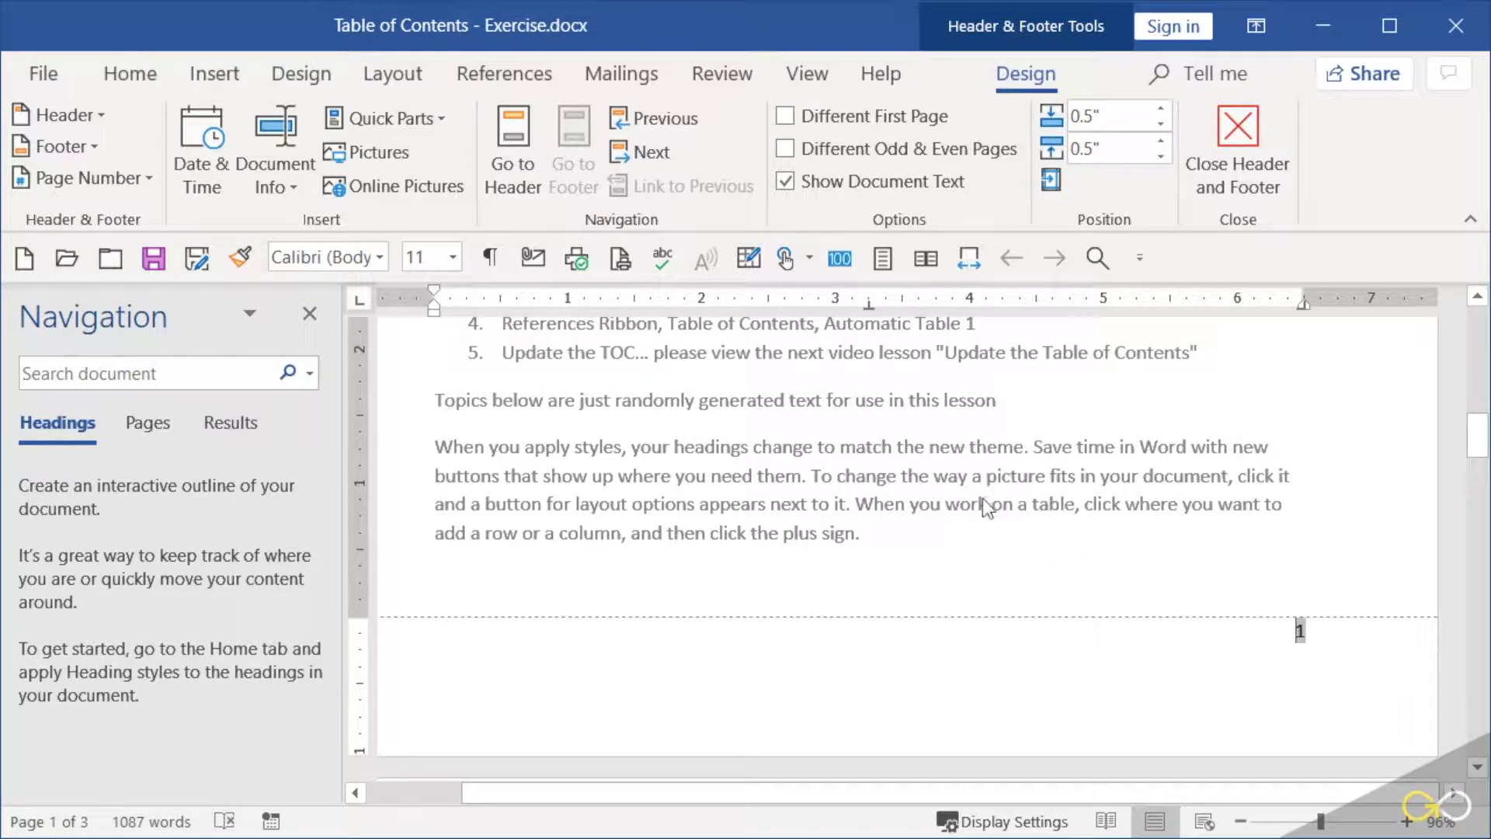
{"action": "double_click", "coordinate": [889, 483]}
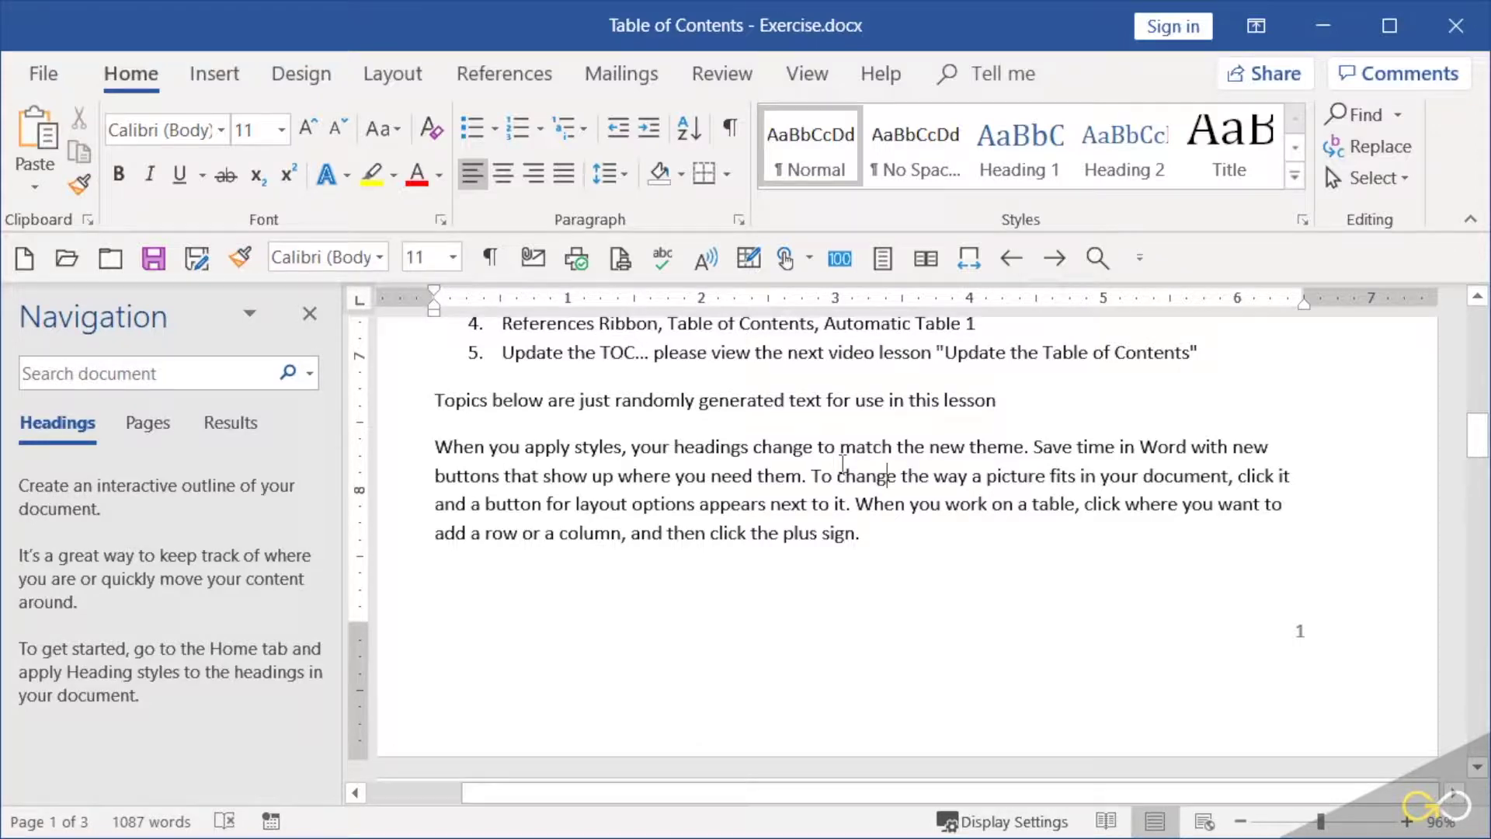
{"action": "scroll", "coordinate": [841, 469], "scroll_direction": "up", "scroll_amount": 3}
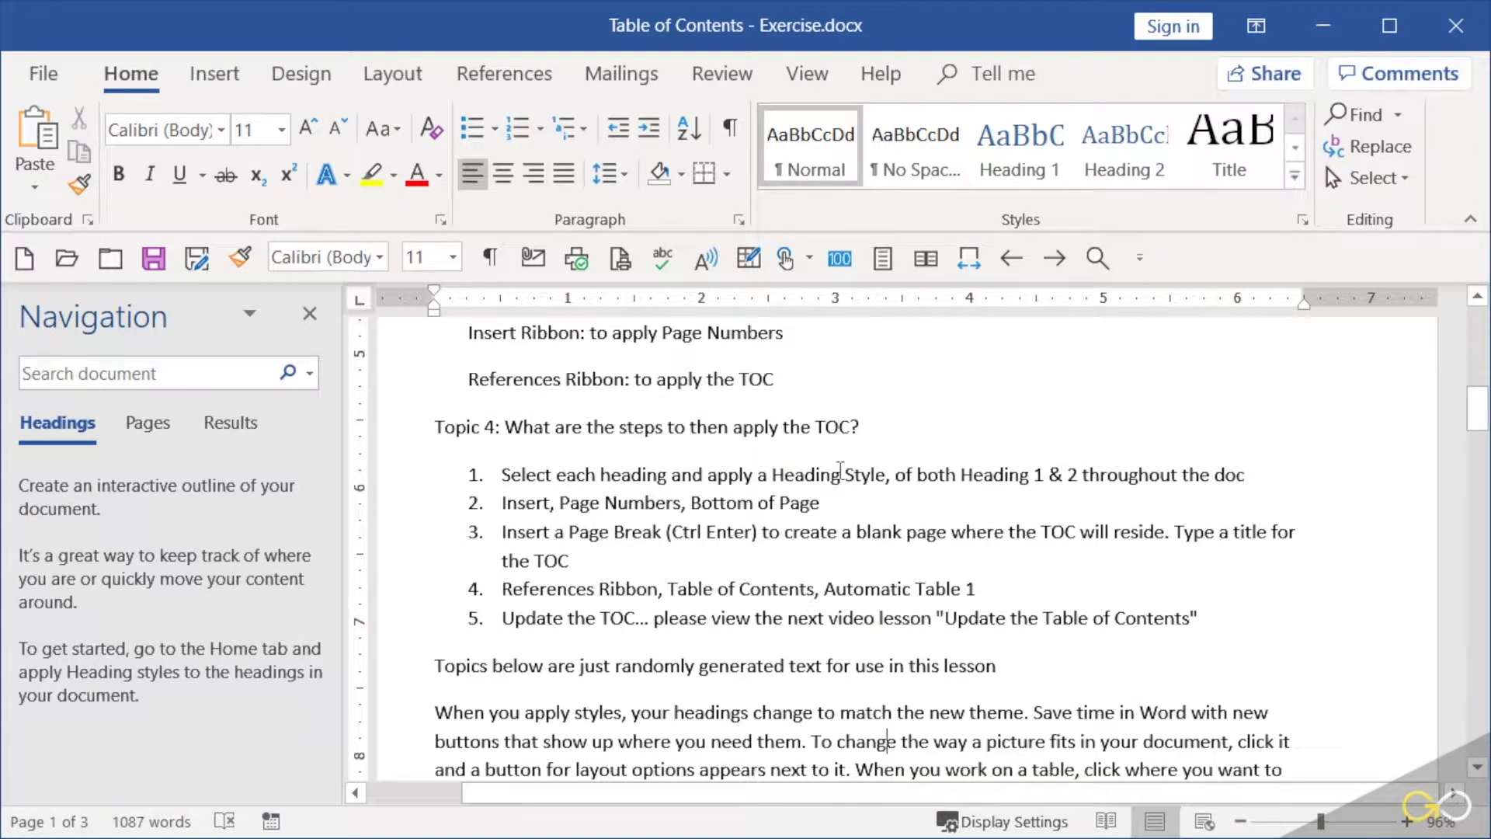
{"action": "scroll", "coordinate": [840, 470], "scroll_direction": "up", "scroll_amount": 2}
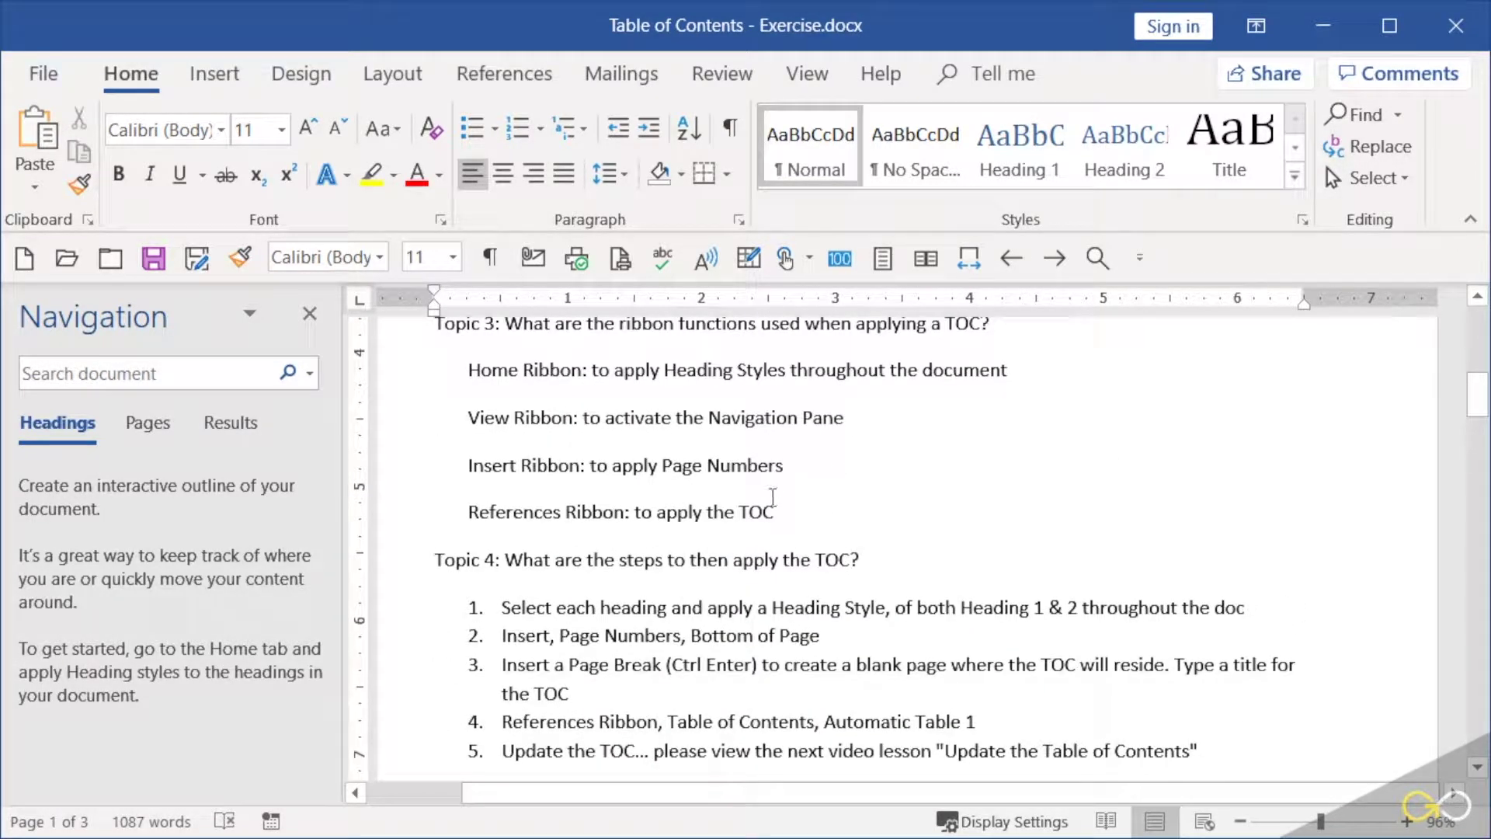
{"action": "left_click", "coordinate": [556, 77]}
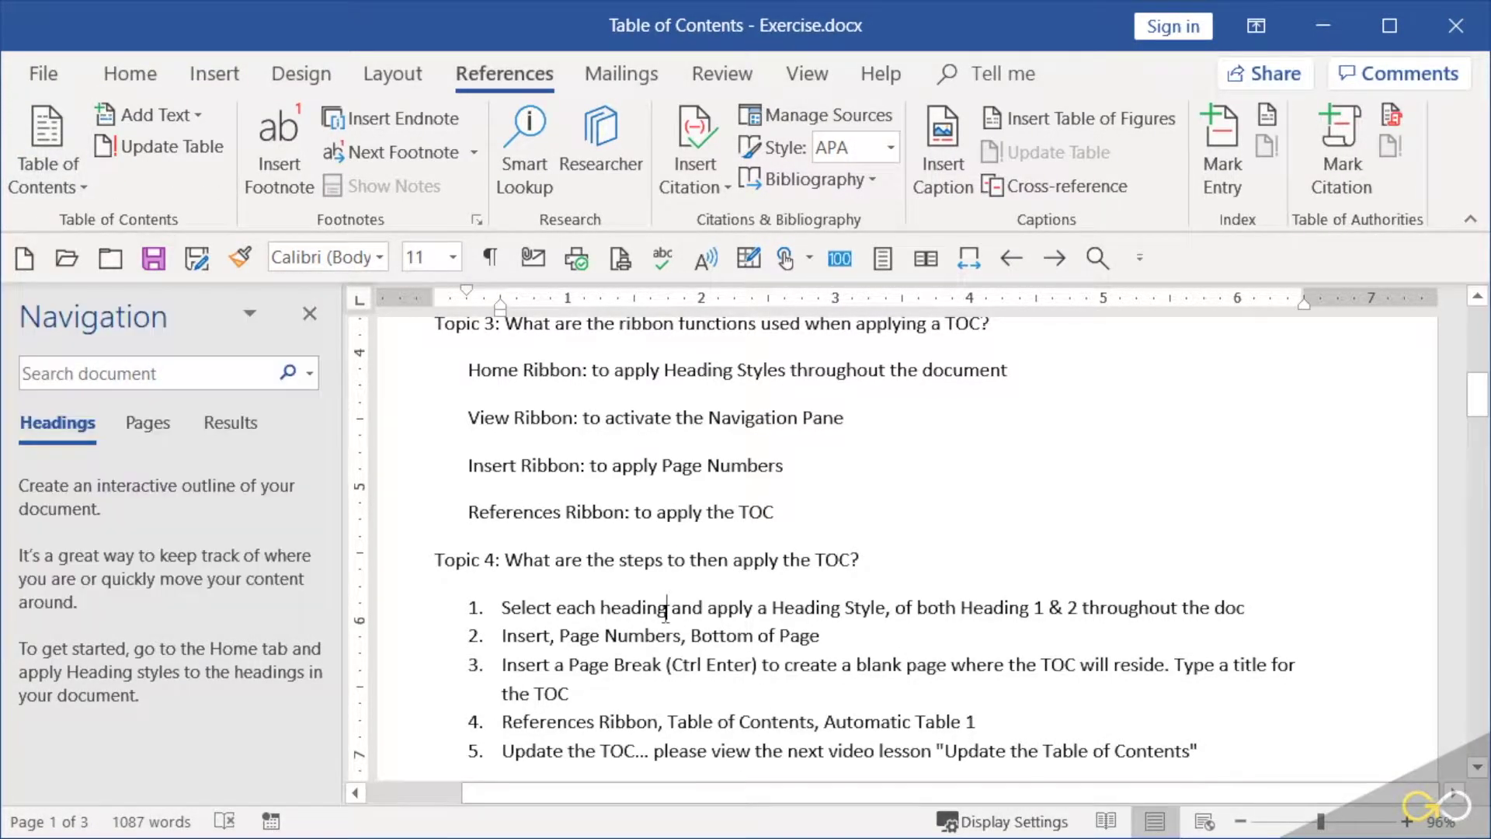
{"action": "scroll", "coordinate": [606, 482], "scroll_direction": "down", "scroll_amount": 2}
{"action": "left_click_drag", "start_coordinate": [552, 464], "coordinate": [868, 462]}
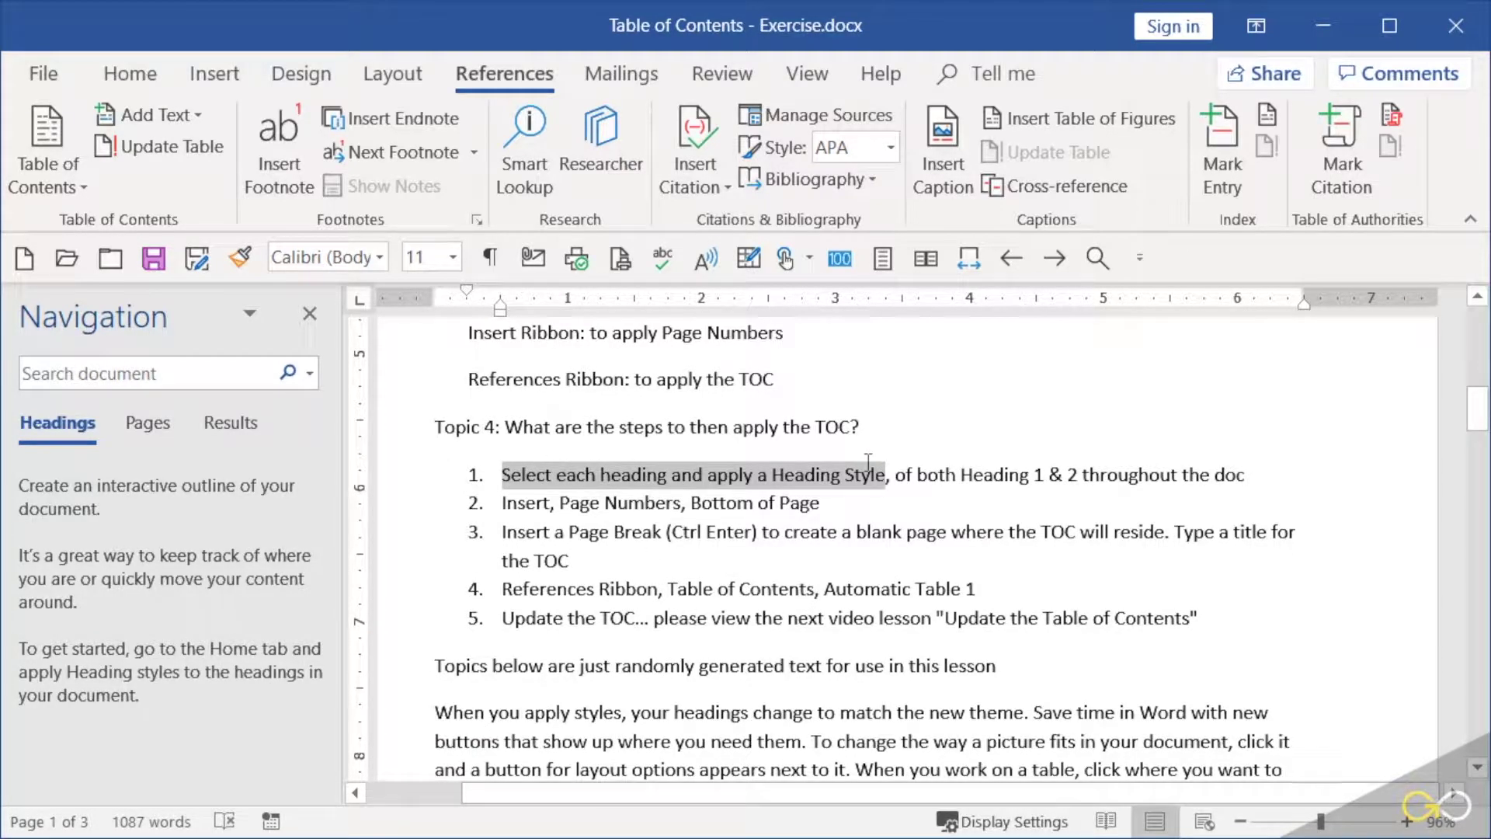
{"action": "left_click", "coordinate": [138, 76]}
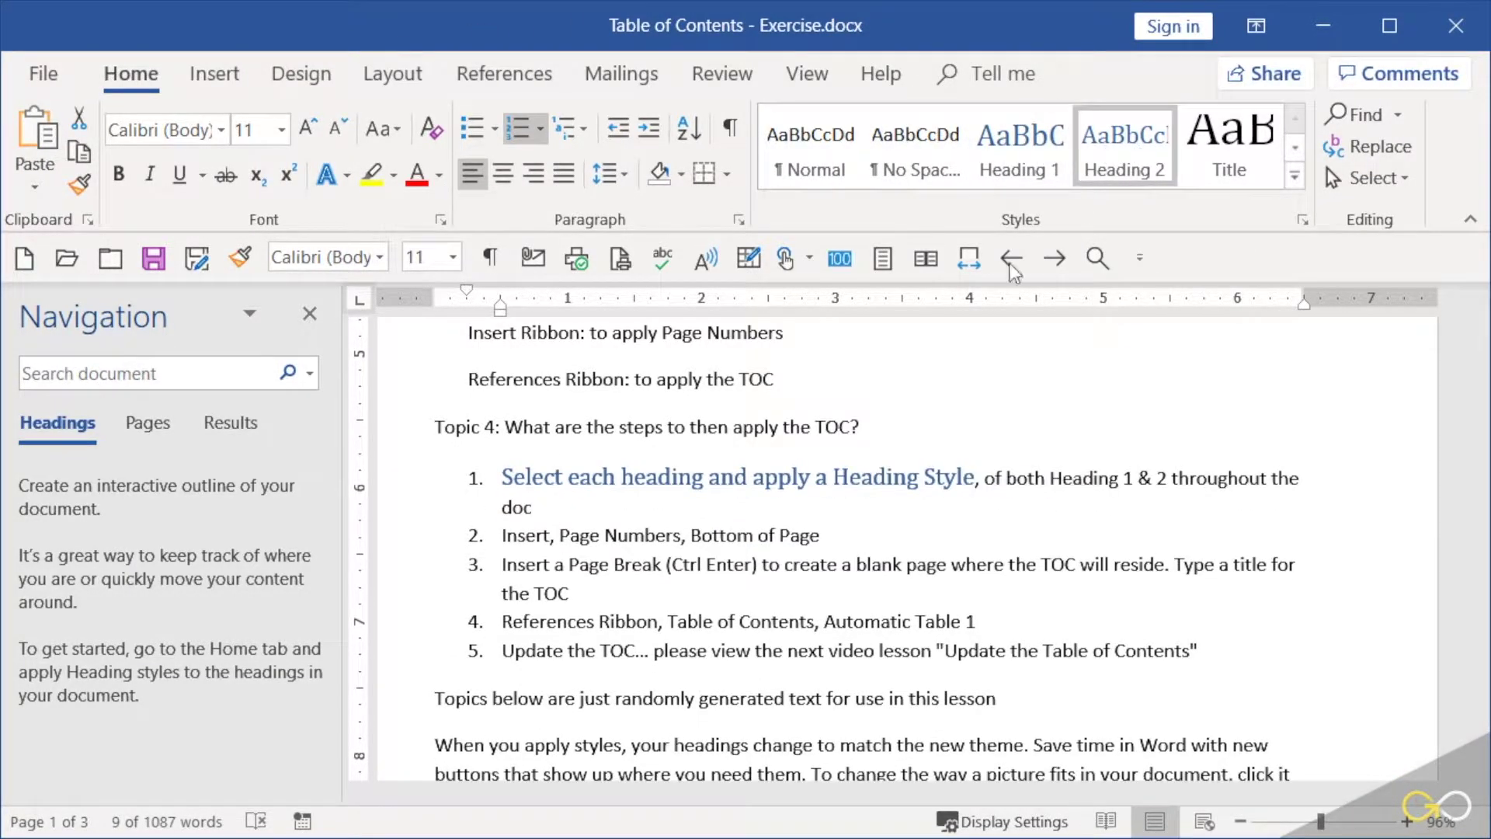
{"action": "left_click", "coordinate": [719, 544]}
{"action": "scroll", "coordinate": [719, 543], "scroll_direction": "up", "scroll_amount": 6}
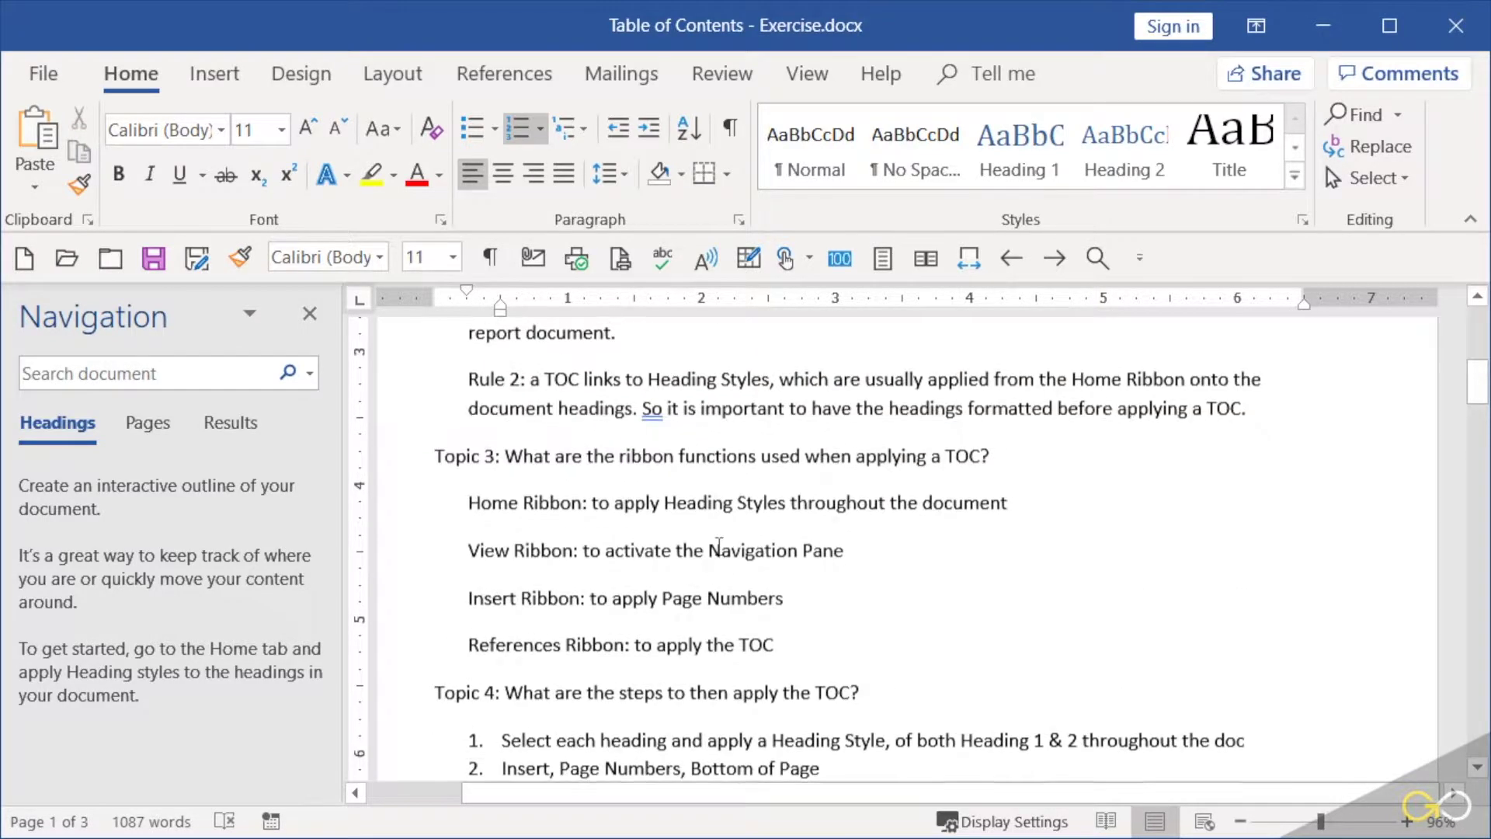
{"action": "scroll", "coordinate": [492, 469], "scroll_direction": "up", "scroll_amount": 2}
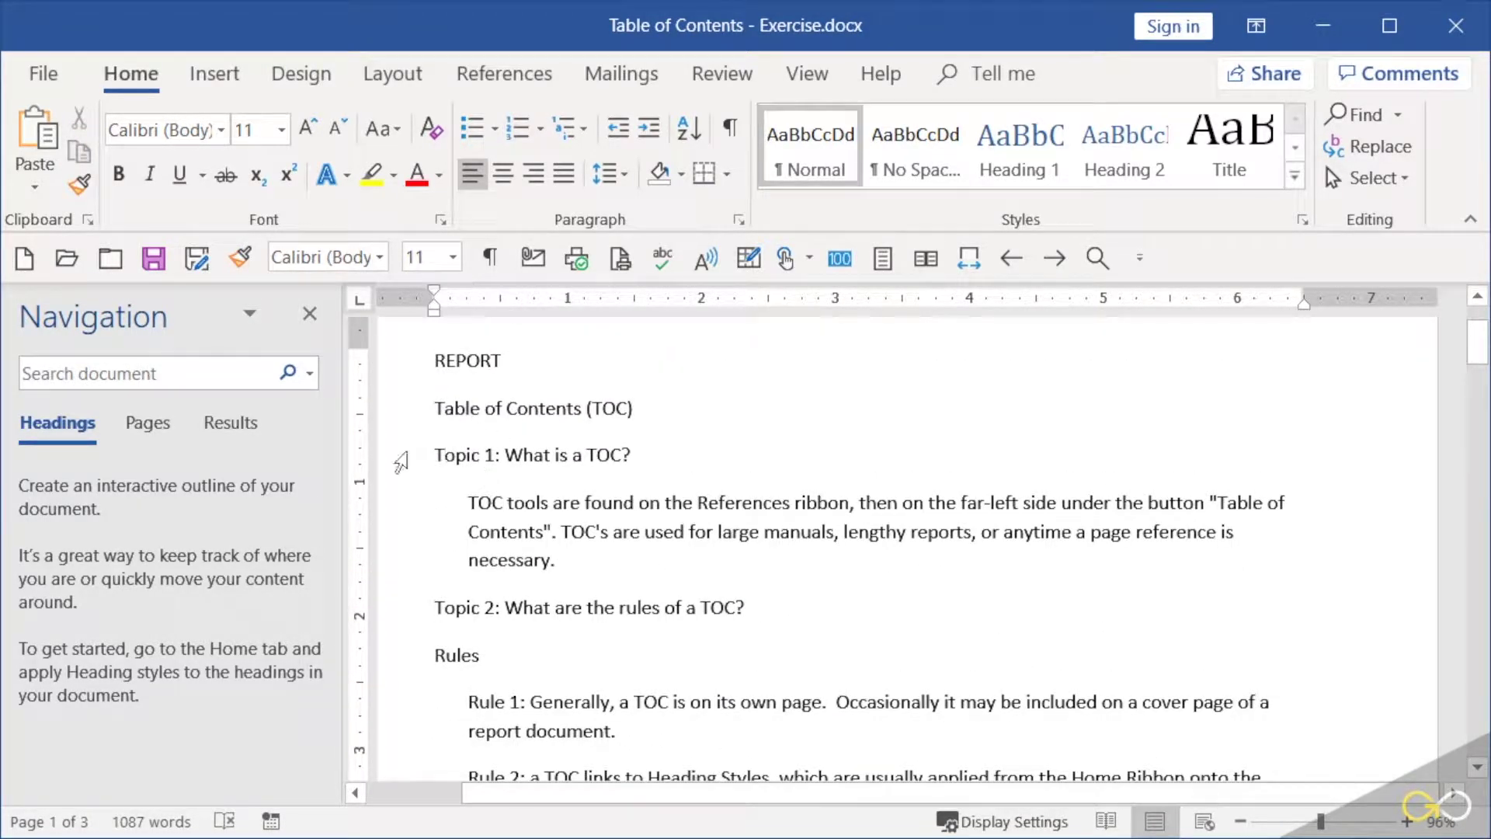
{"action": "left_click", "coordinate": [407, 465]}
- Style Topic 1 and Topic 2 as Heading 1 and the Rules line as Heading 2
{"action": "left_click", "coordinate": [486, 454]}
{"action": "left_click", "coordinate": [1053, 153]}
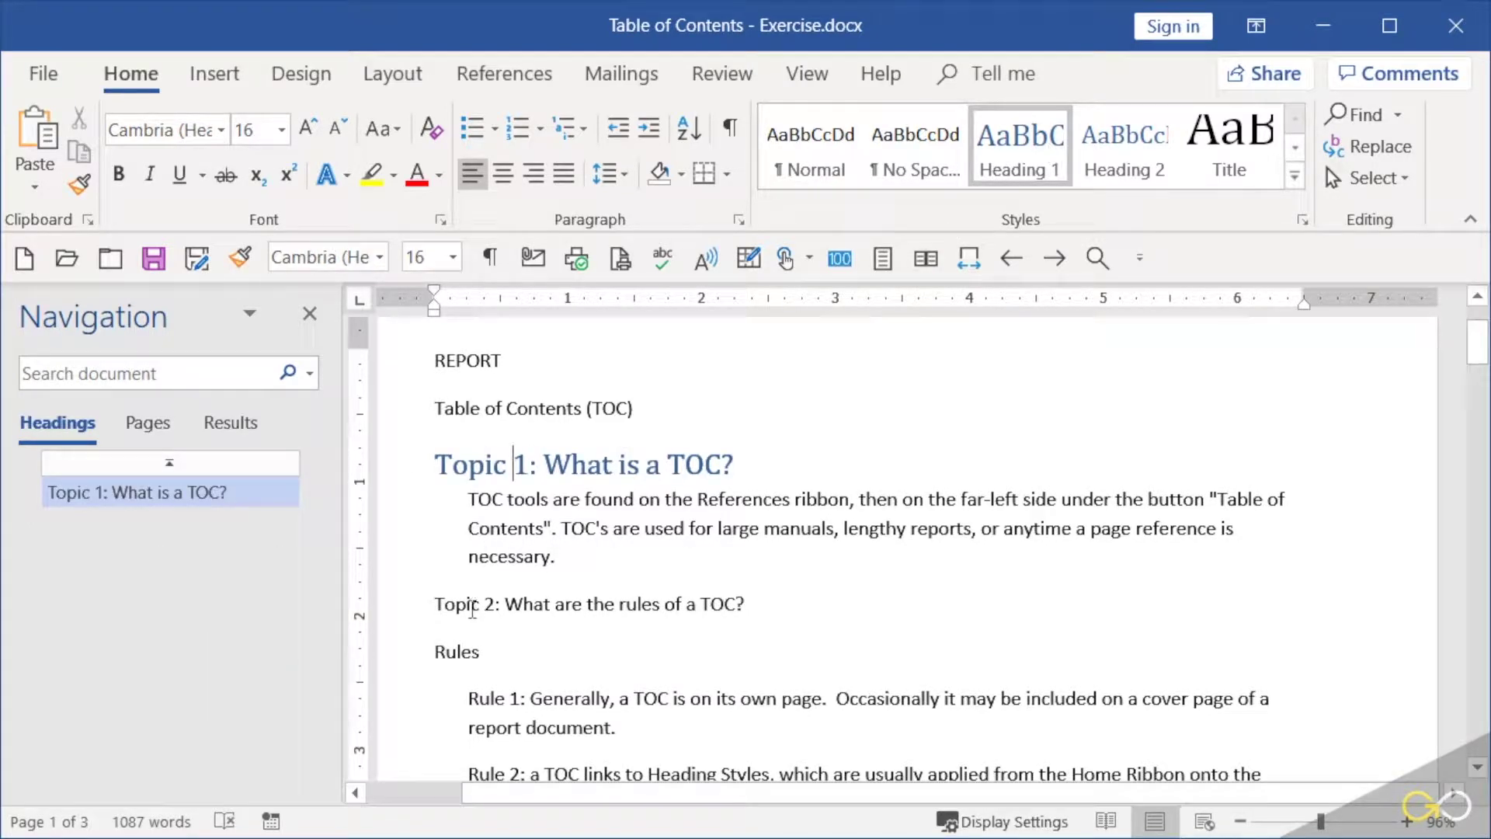
{"action": "left_click", "coordinate": [473, 606]}
{"action": "left_click", "coordinate": [1018, 154]}
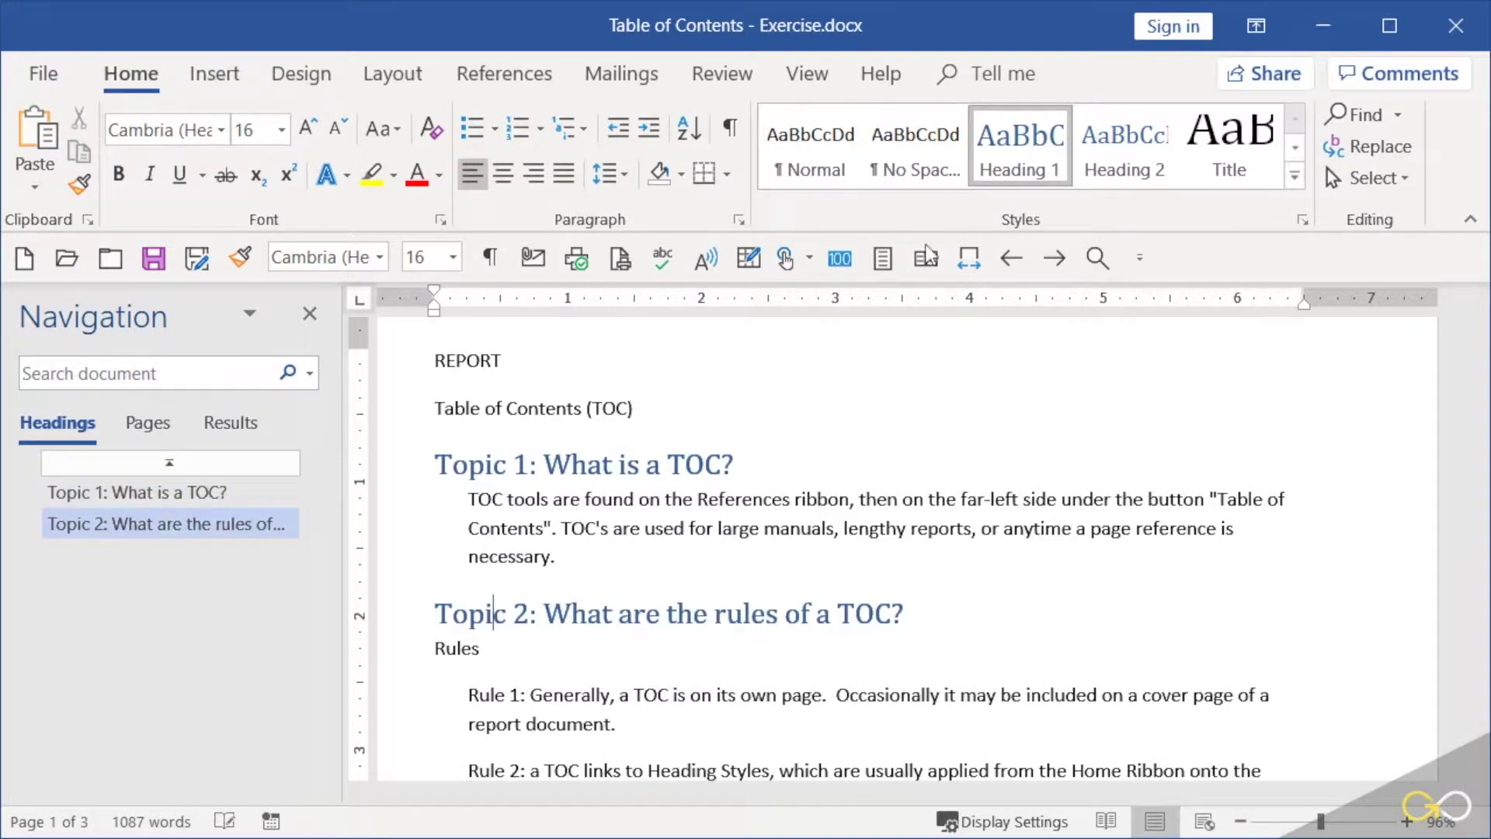
{"action": "left_click", "coordinate": [460, 649]}
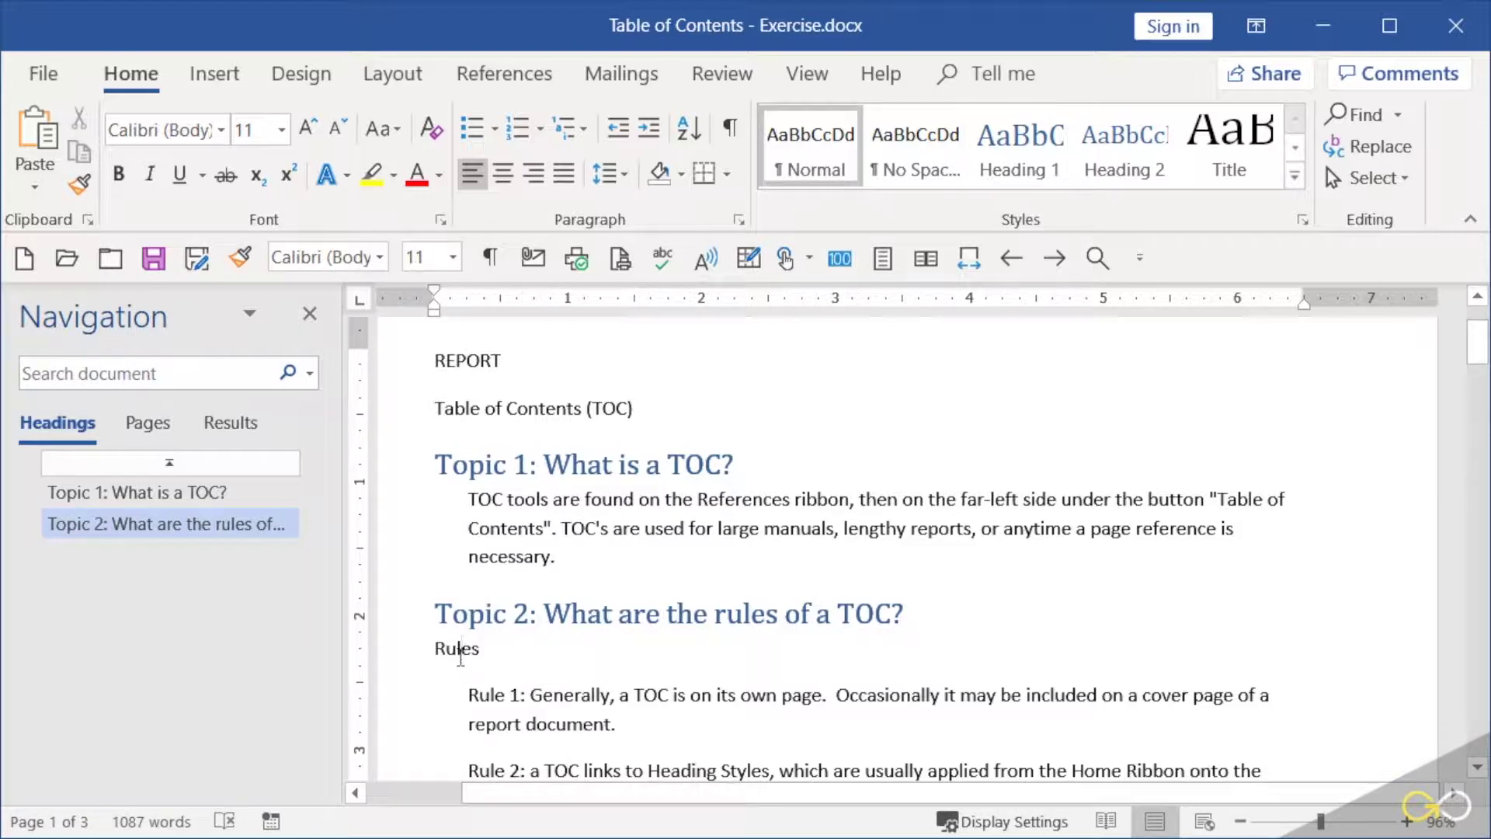
{"action": "left_click", "coordinate": [1141, 146]}
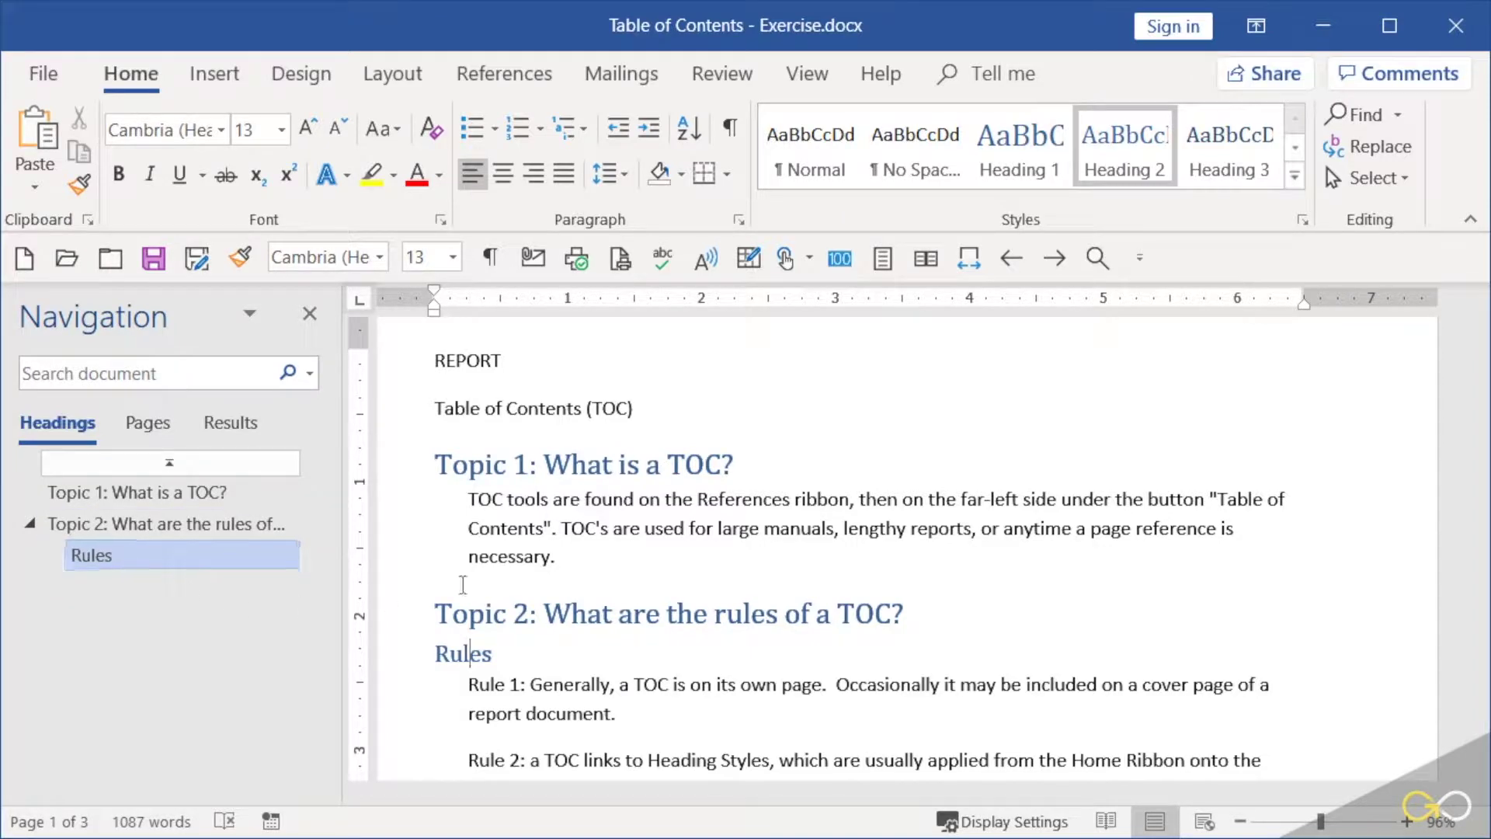
- Apply Heading 1 to the Topic 3 line
{"action": "scroll", "coordinate": [515, 614], "scroll_direction": "down", "scroll_amount": 2}
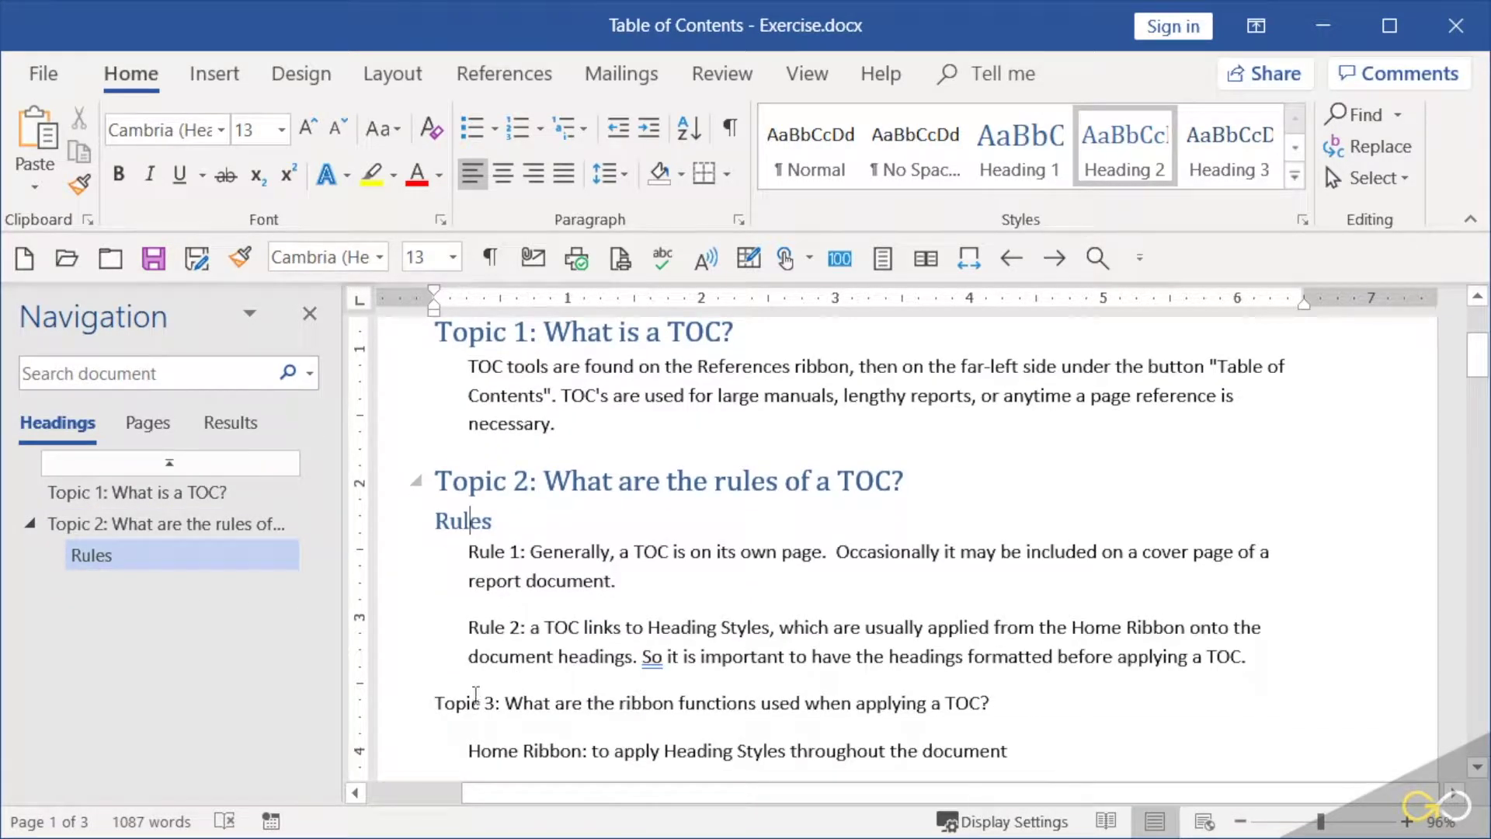
{"action": "left_click", "coordinate": [475, 701]}
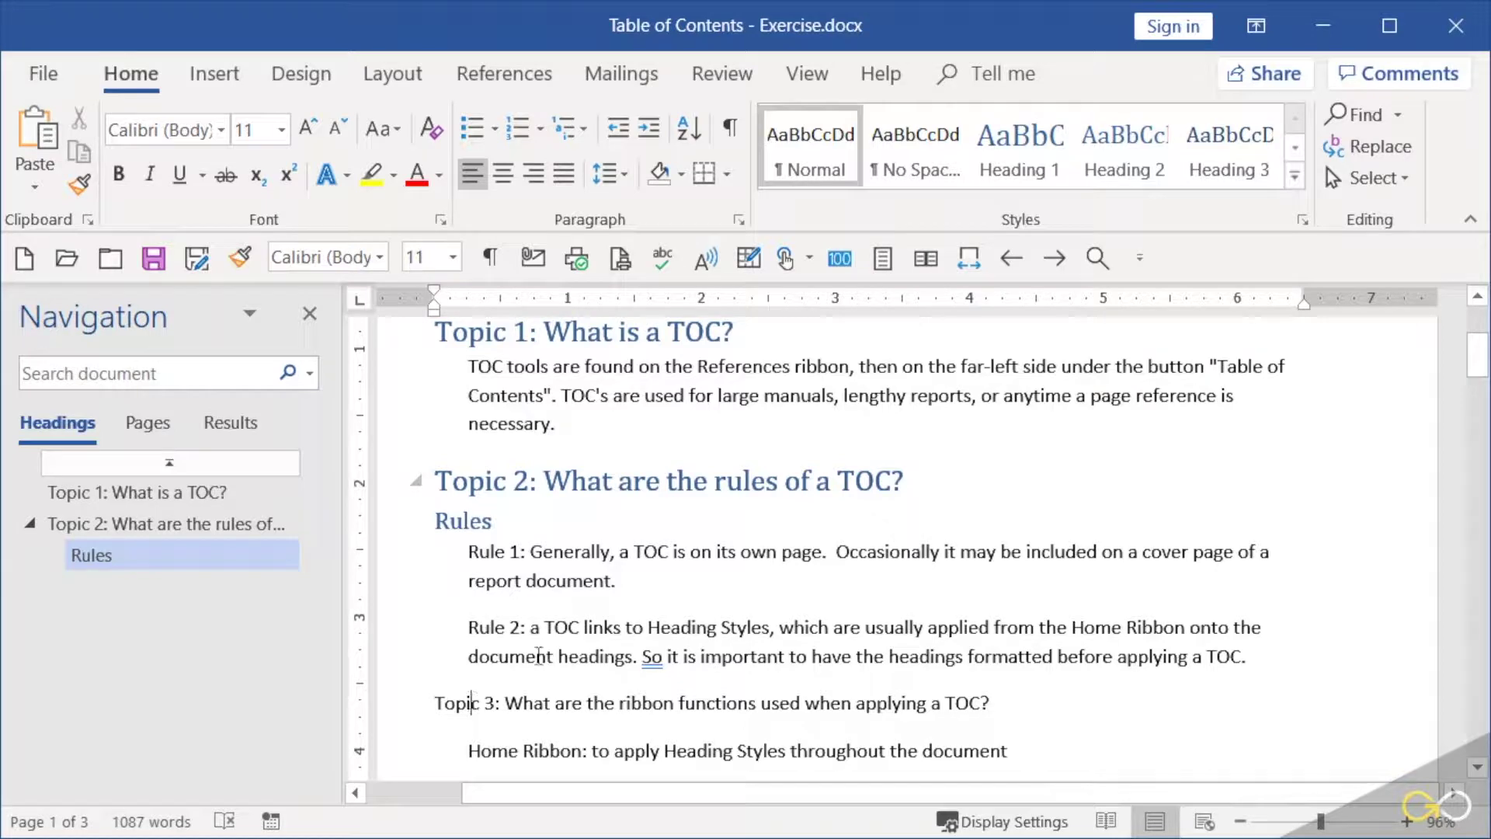
{"action": "left_click", "coordinate": [1019, 149]}
{"action": "scroll", "coordinate": [810, 630], "scroll_direction": "down", "scroll_amount": 2}
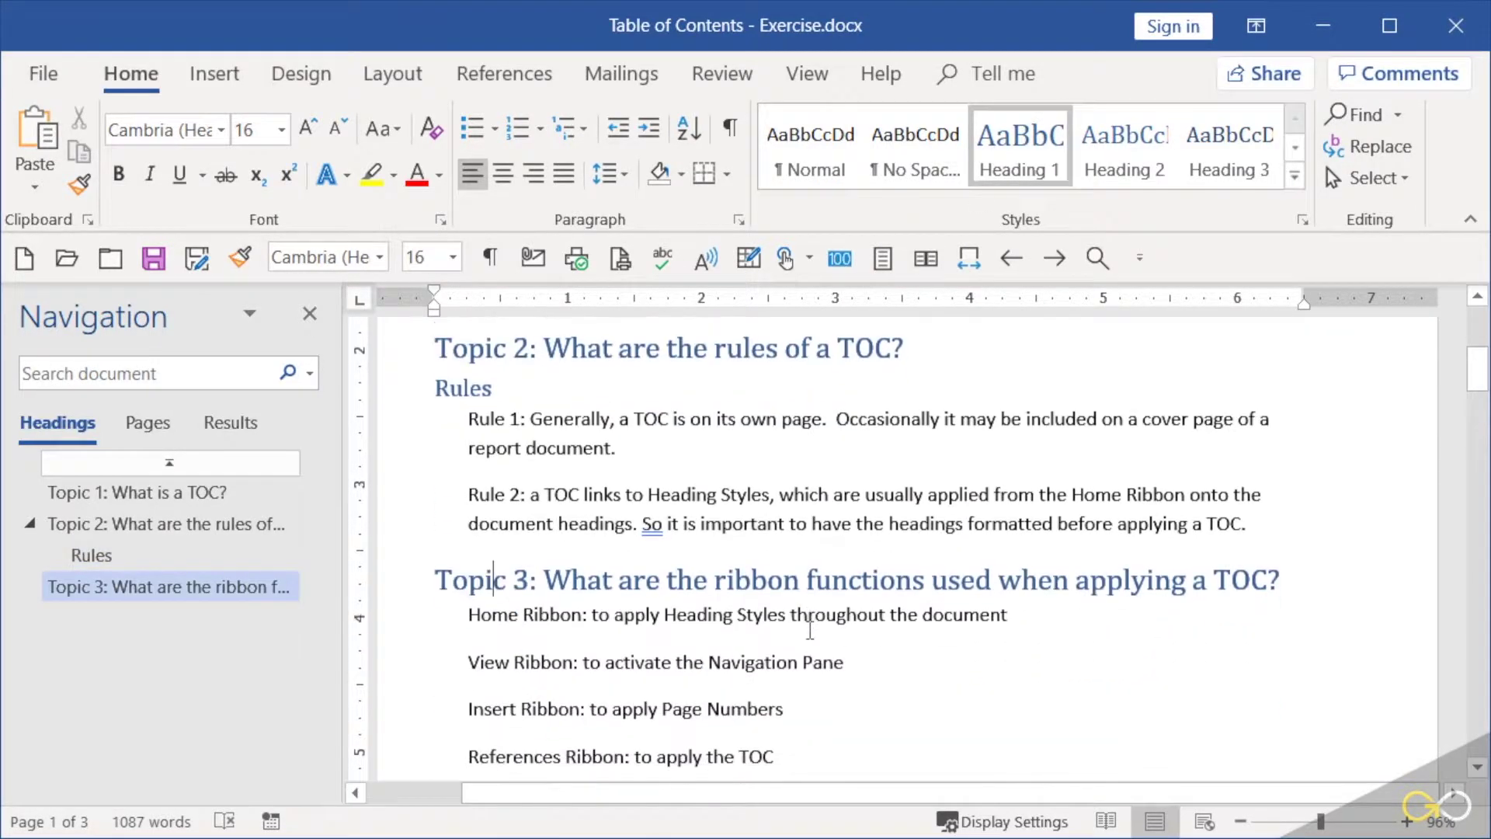
{"action": "scroll", "coordinate": [810, 629], "scroll_direction": "down", "scroll_amount": 2}
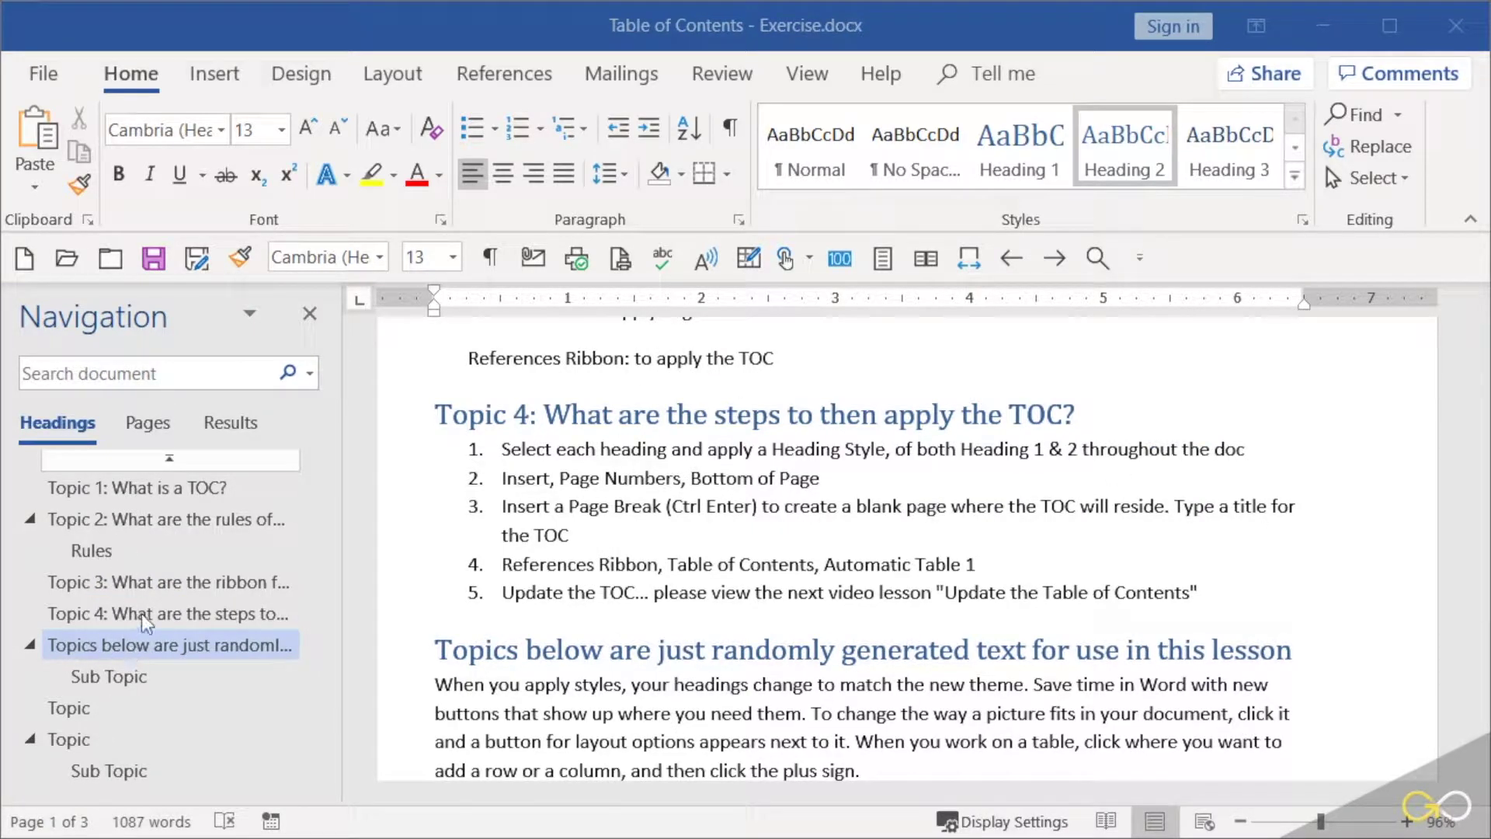
- Jump to Topics 3, 1, 2 and 4 from the Navigation pane, then highlight the page-numbering step
{"action": "left_click", "coordinate": [148, 583]}
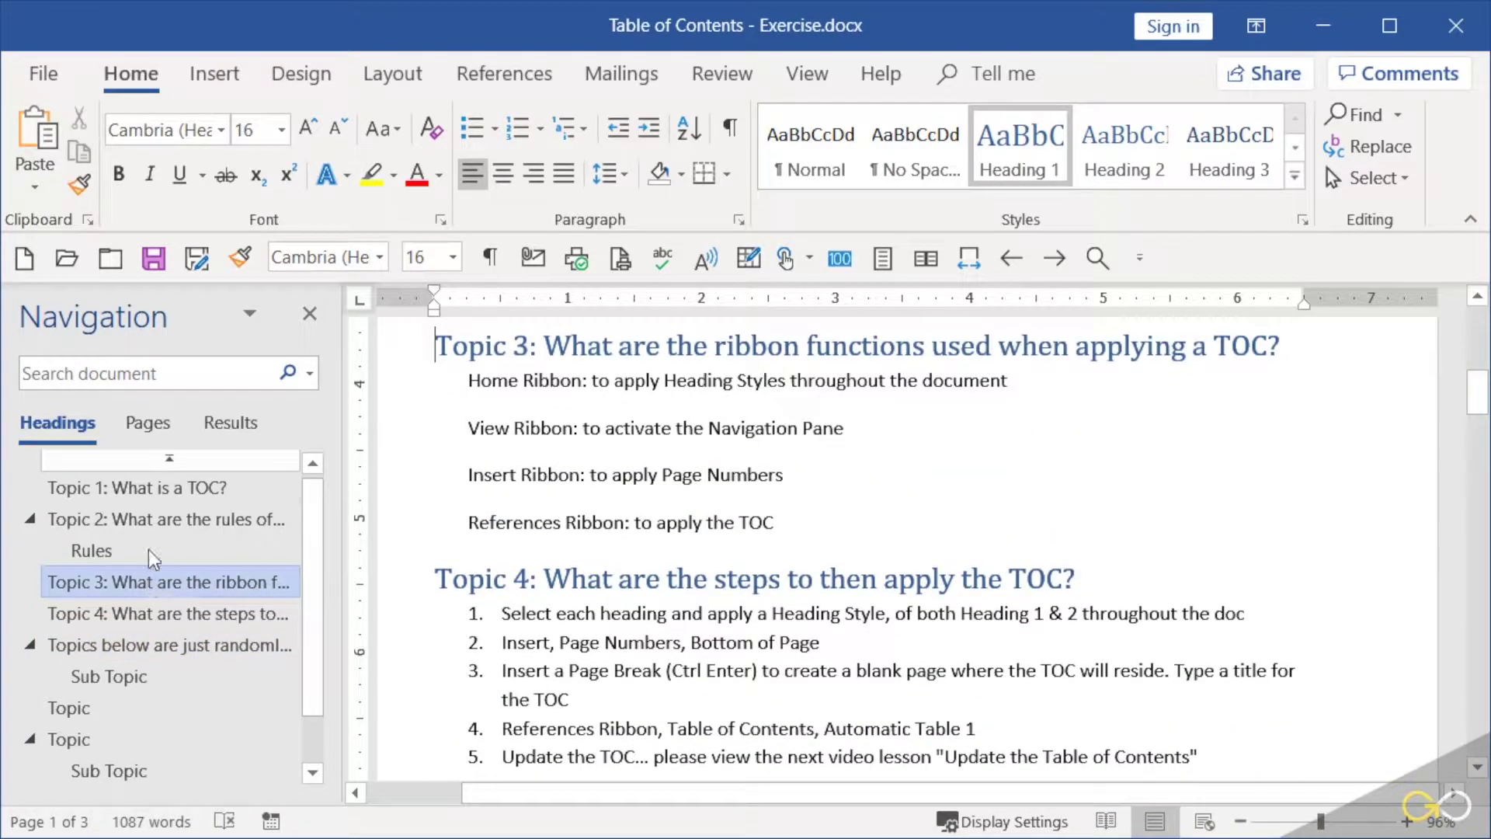
{"action": "left_click", "coordinate": [150, 490]}
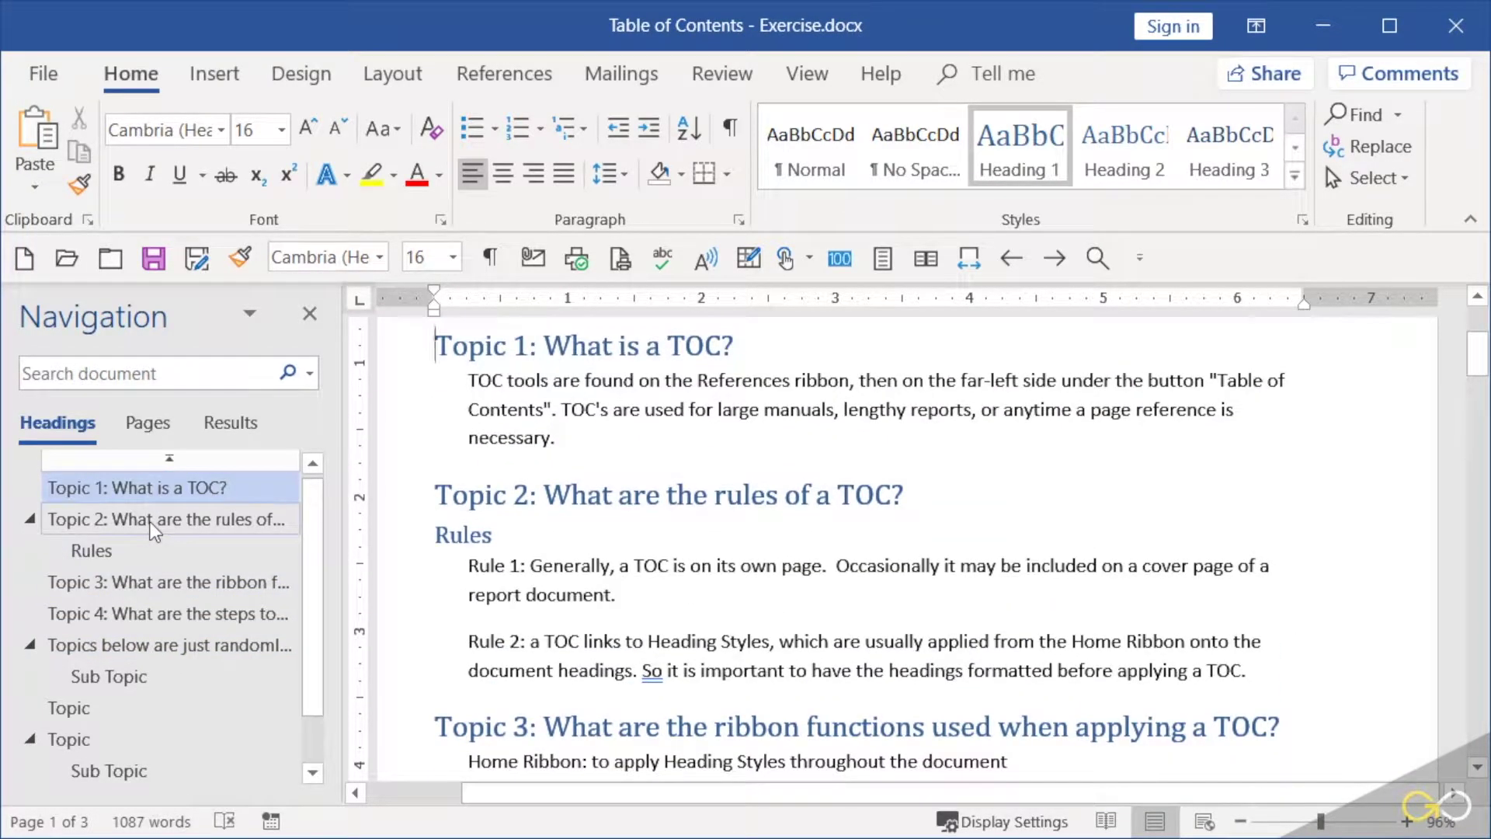
{"action": "left_click", "coordinate": [152, 522]}
{"action": "left_click", "coordinate": [164, 612]}
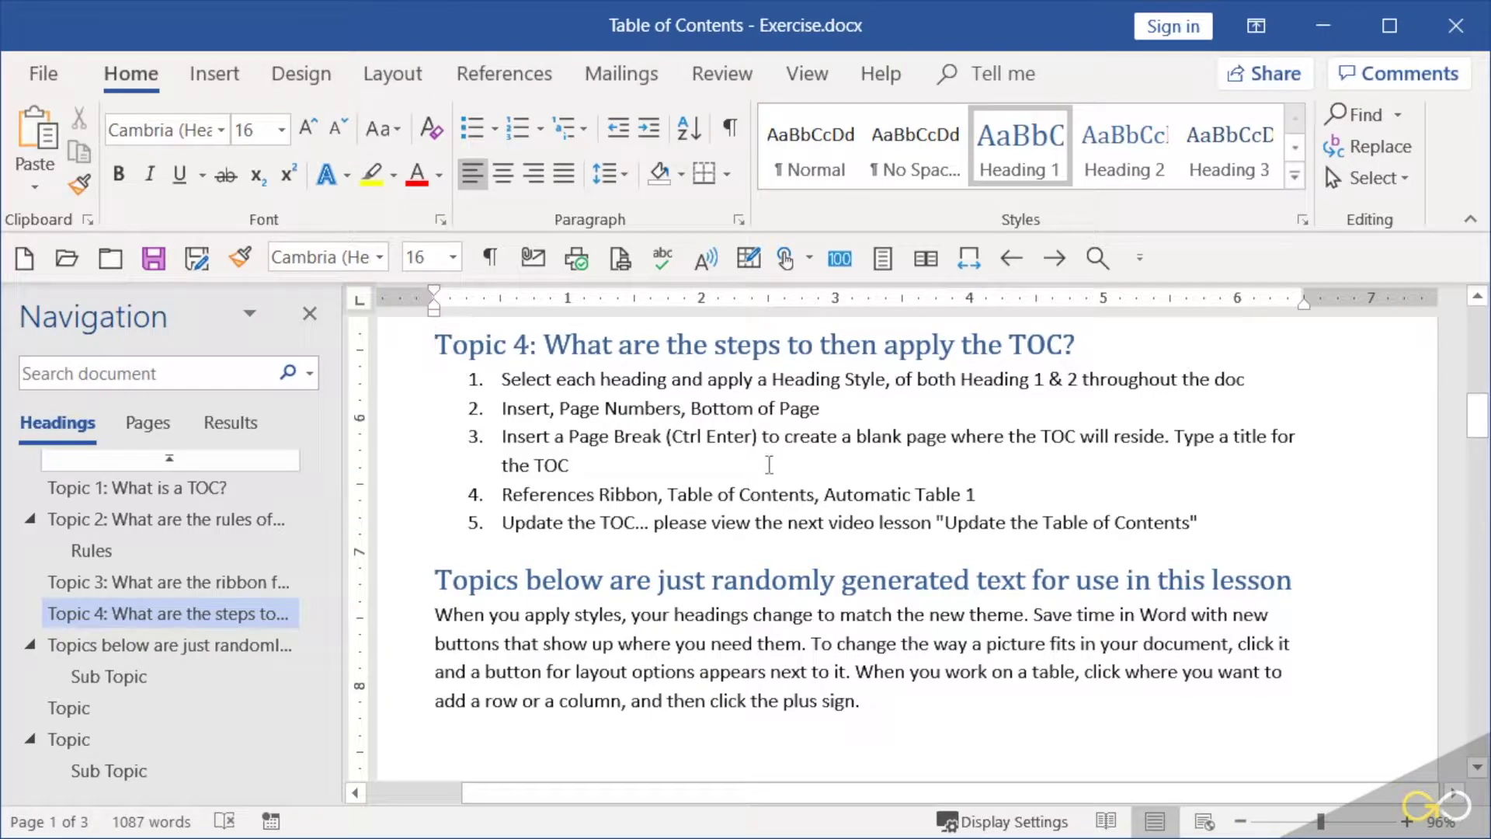
{"action": "left_click_drag", "start_coordinate": [550, 407], "coordinate": [792, 424]}
- Insert a blank line after the 'Table of Contents (TOC)' title, above Topic 1
{"action": "left_click_drag", "start_coordinate": [539, 436], "coordinate": [775, 429]}
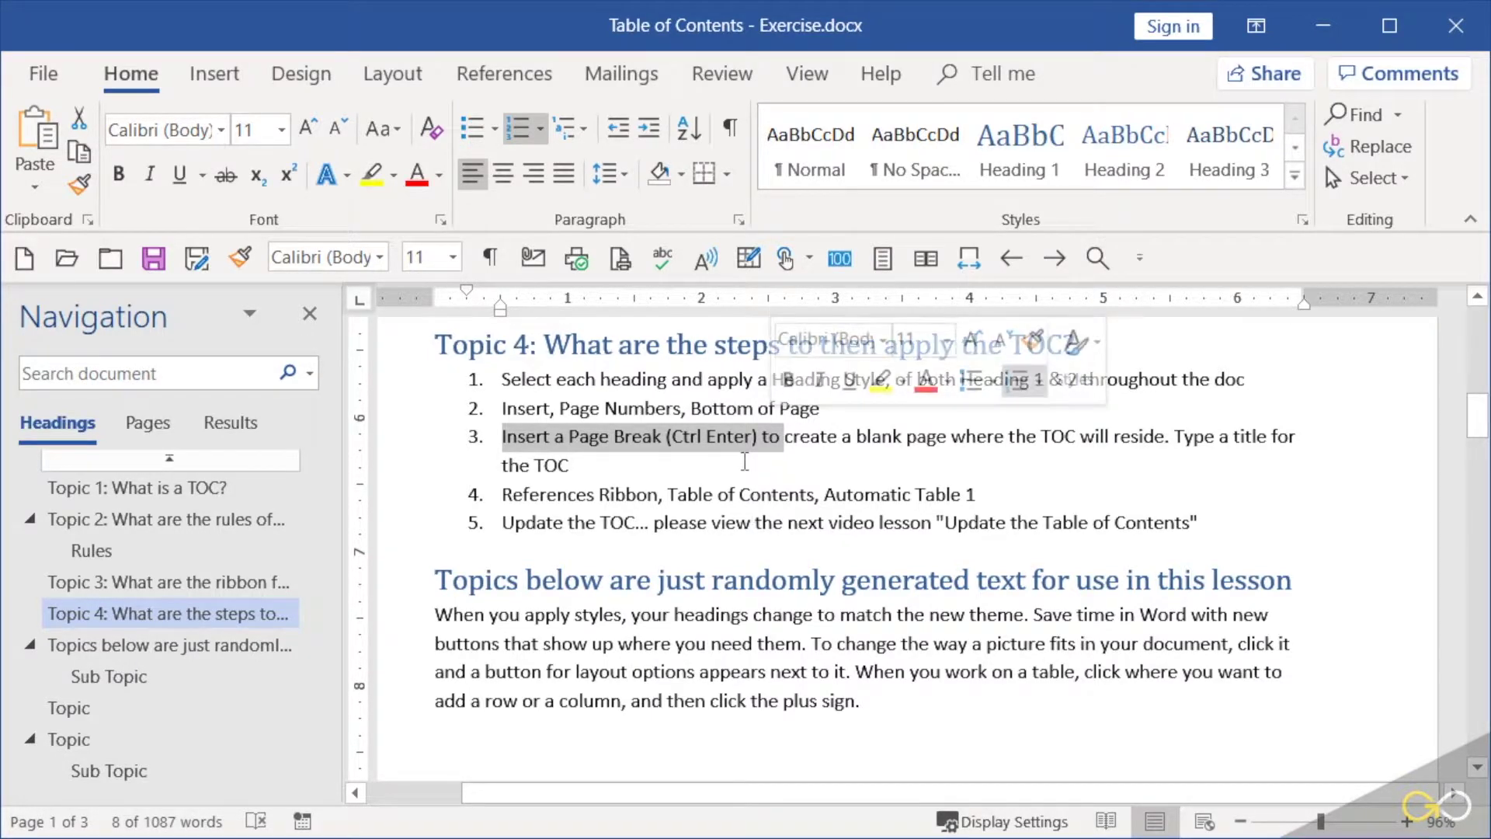
{"action": "left_click", "coordinate": [744, 462]}
{"action": "key", "text": "ctrl+Home"}
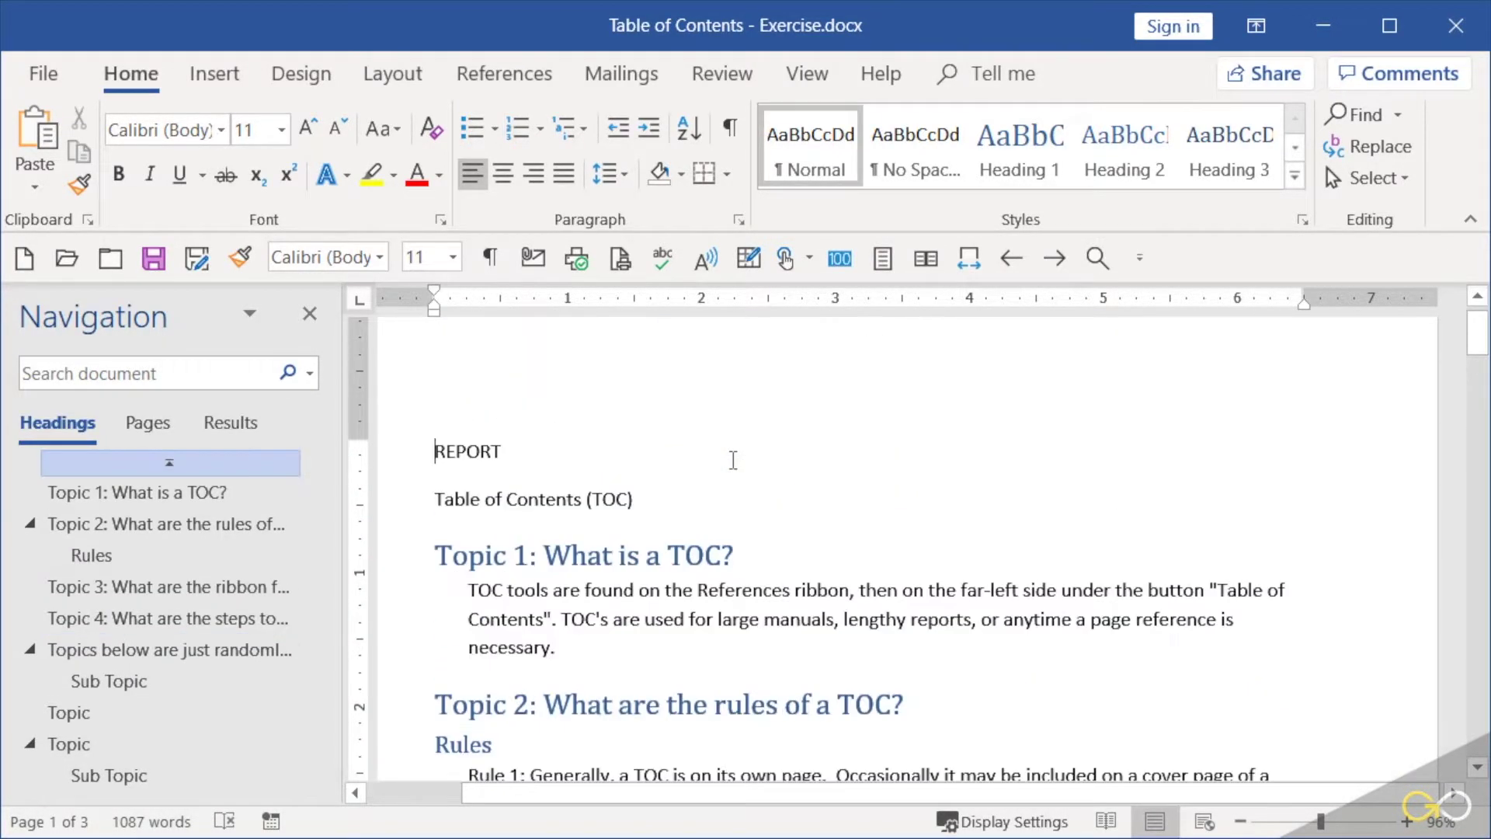
{"action": "left_click", "coordinate": [672, 509]}
{"action": "key", "text": "Return"}
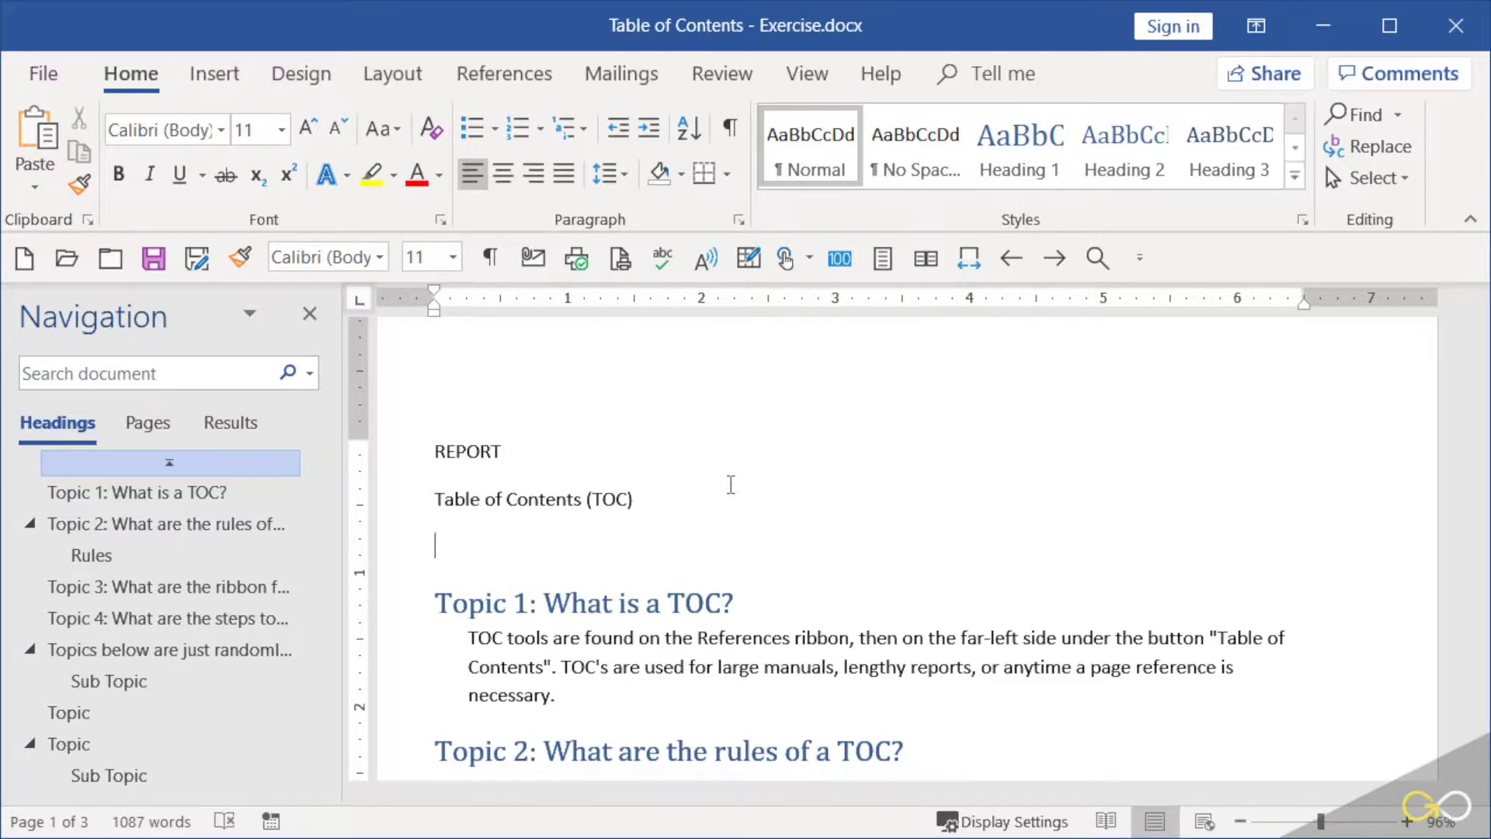
- Insert a page break with Ctrl+Enter so Topic 1 starts on page 2
{"action": "key", "text": "ctrl+Return"}
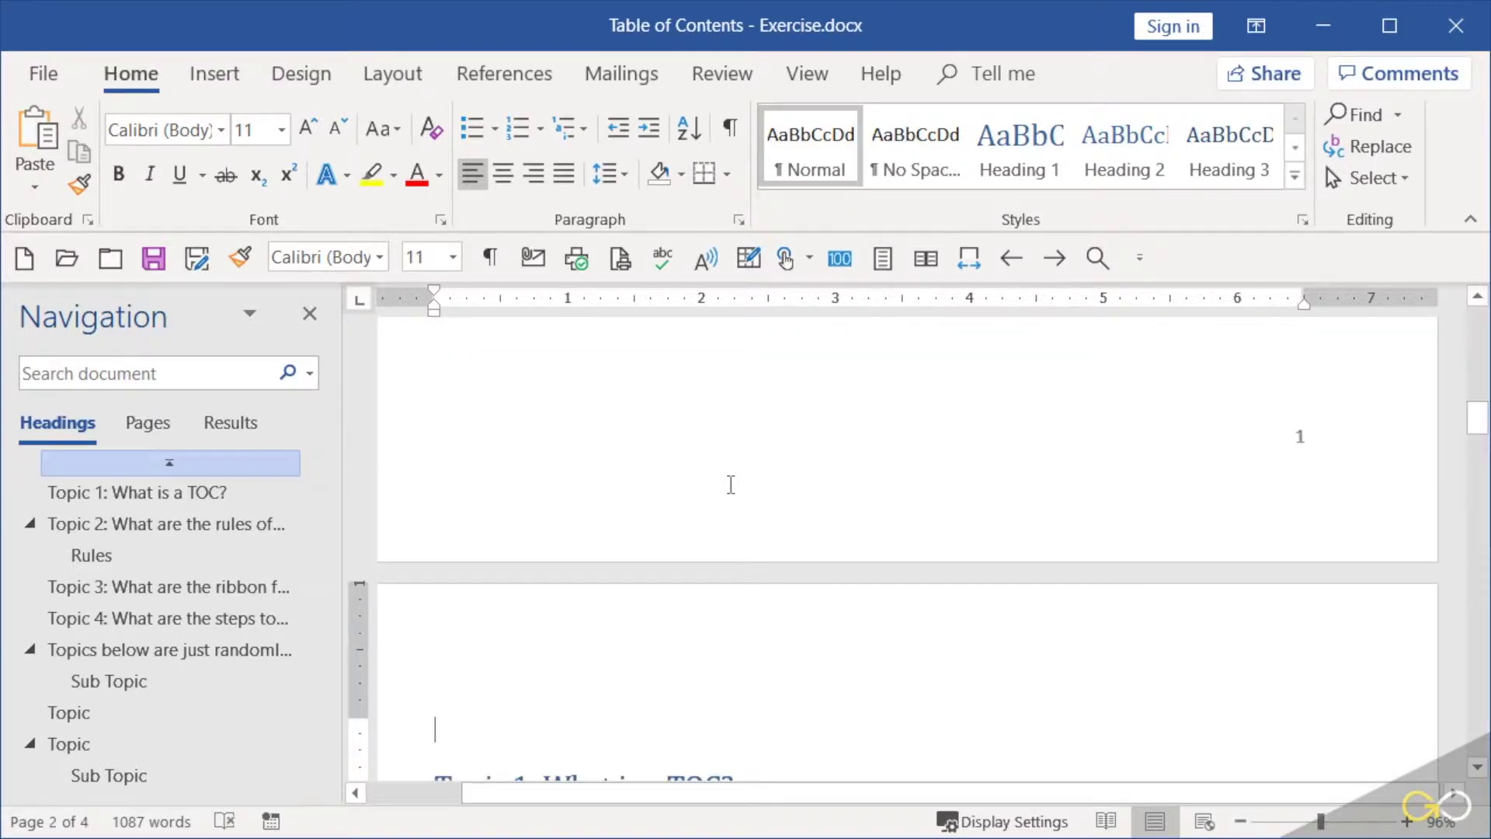
{"action": "scroll", "coordinate": [755, 600], "scroll_direction": "down", "scroll_amount": 2}
{"action": "scroll", "coordinate": [755, 601], "scroll_direction": "down", "scroll_amount": 5}
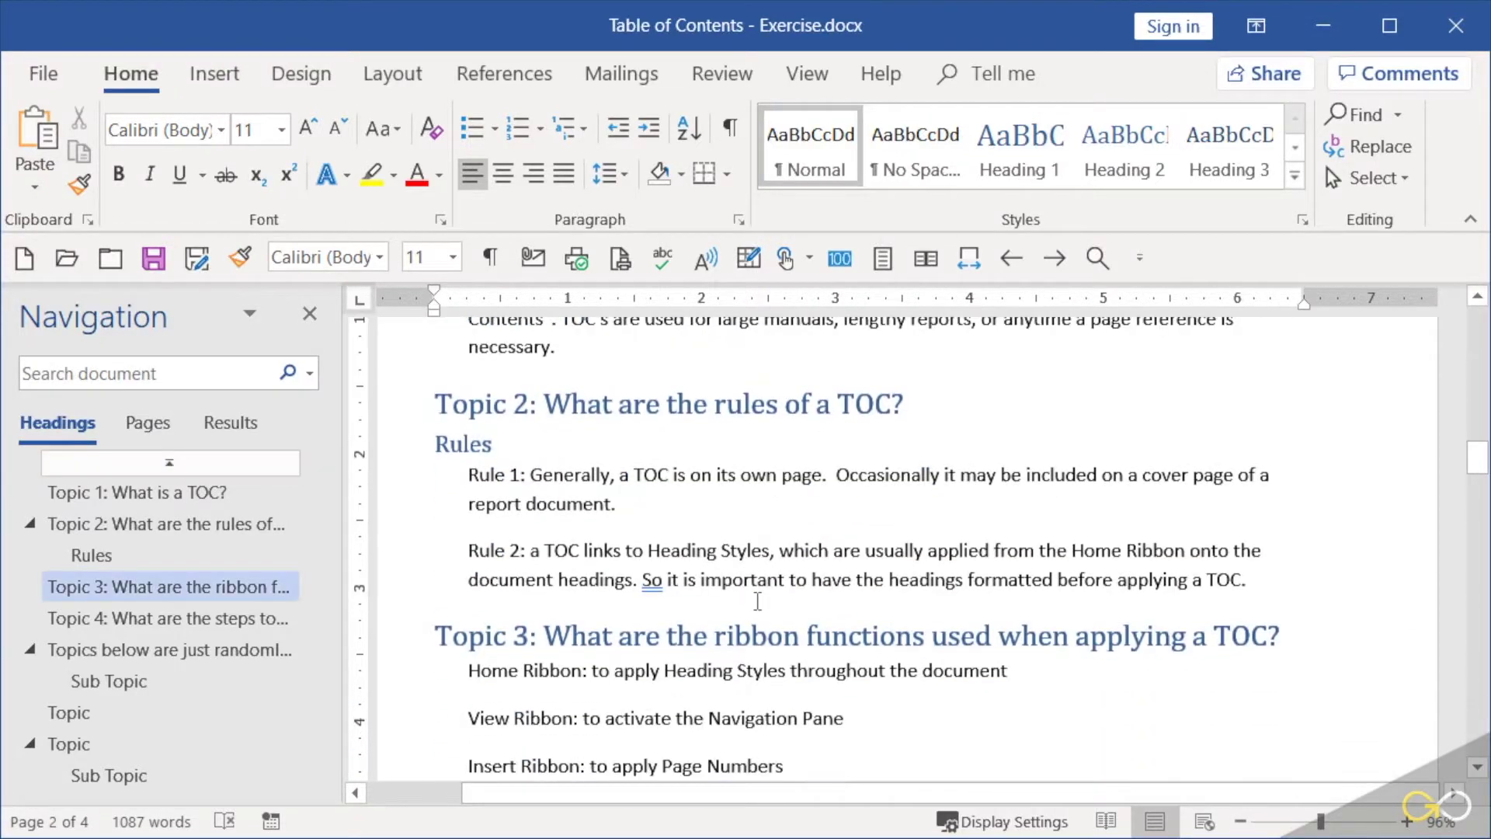
{"action": "scroll", "coordinate": [755, 600], "scroll_direction": "up", "scroll_amount": 6}
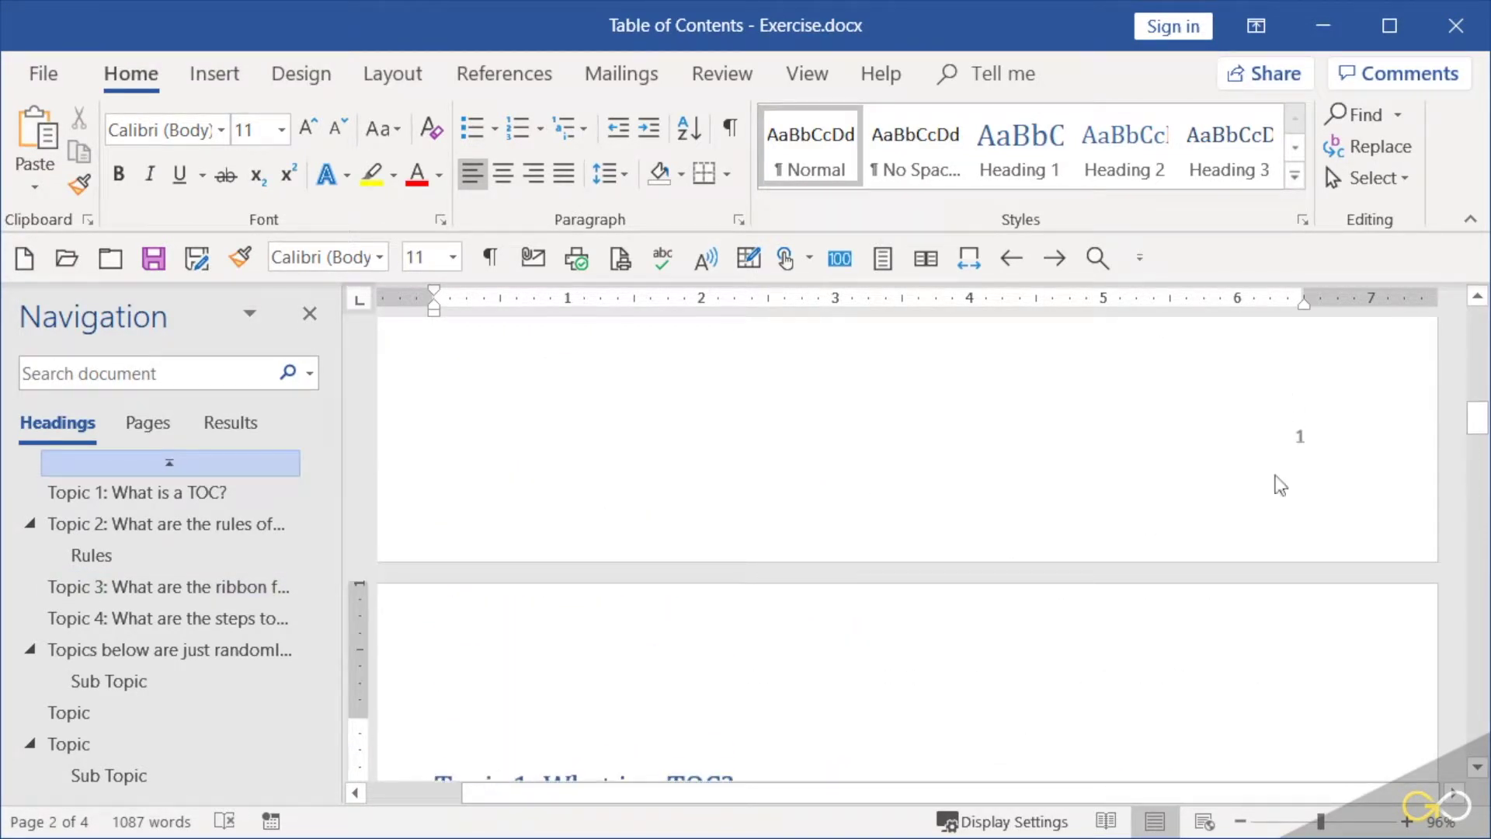
{"action": "scroll", "coordinate": [916, 498], "scroll_direction": "up", "scroll_amount": 10}
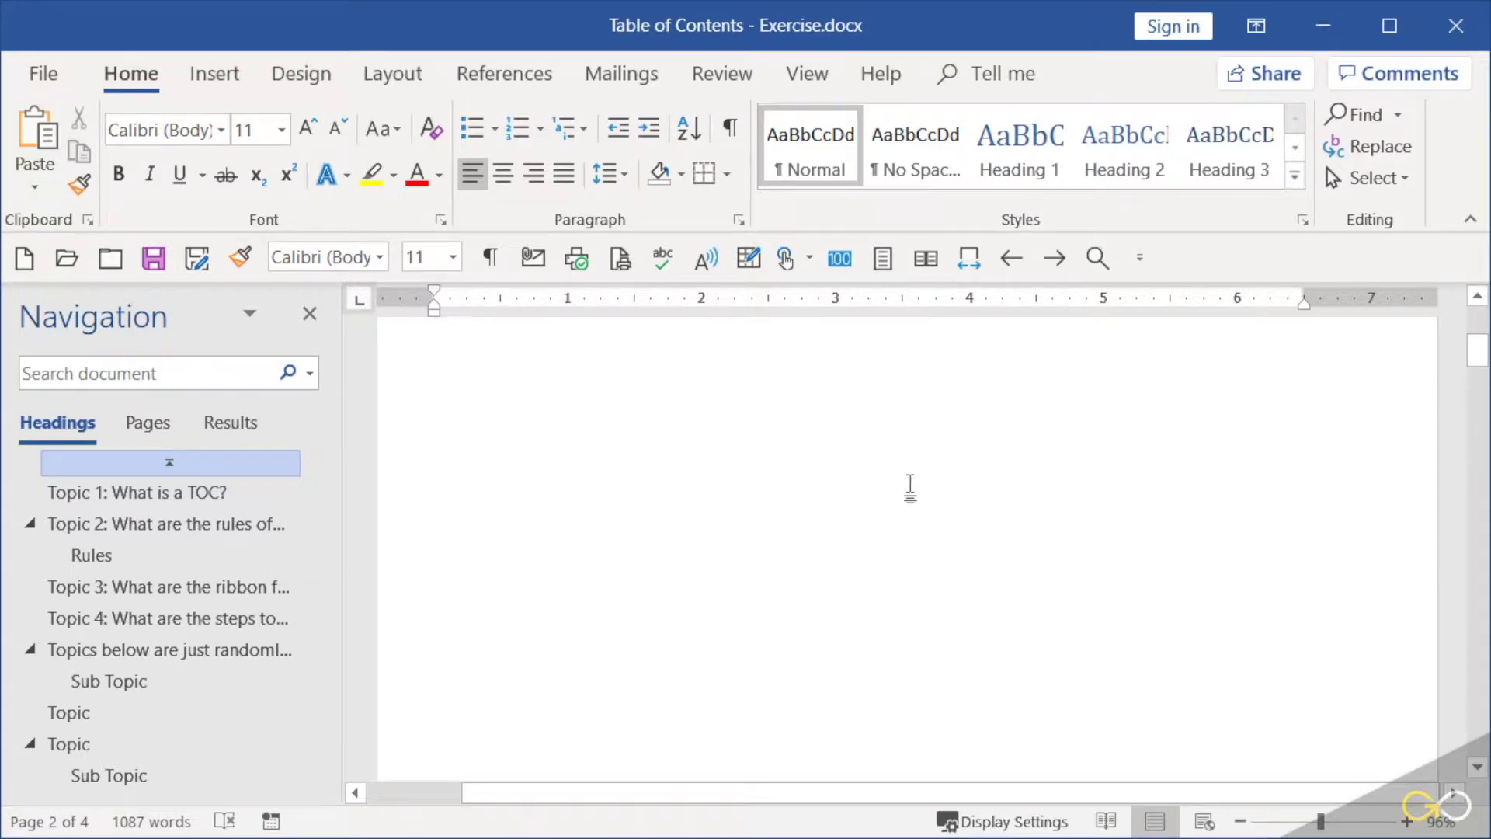
{"action": "scroll", "coordinate": [913, 485], "scroll_direction": "up", "scroll_amount": 3}
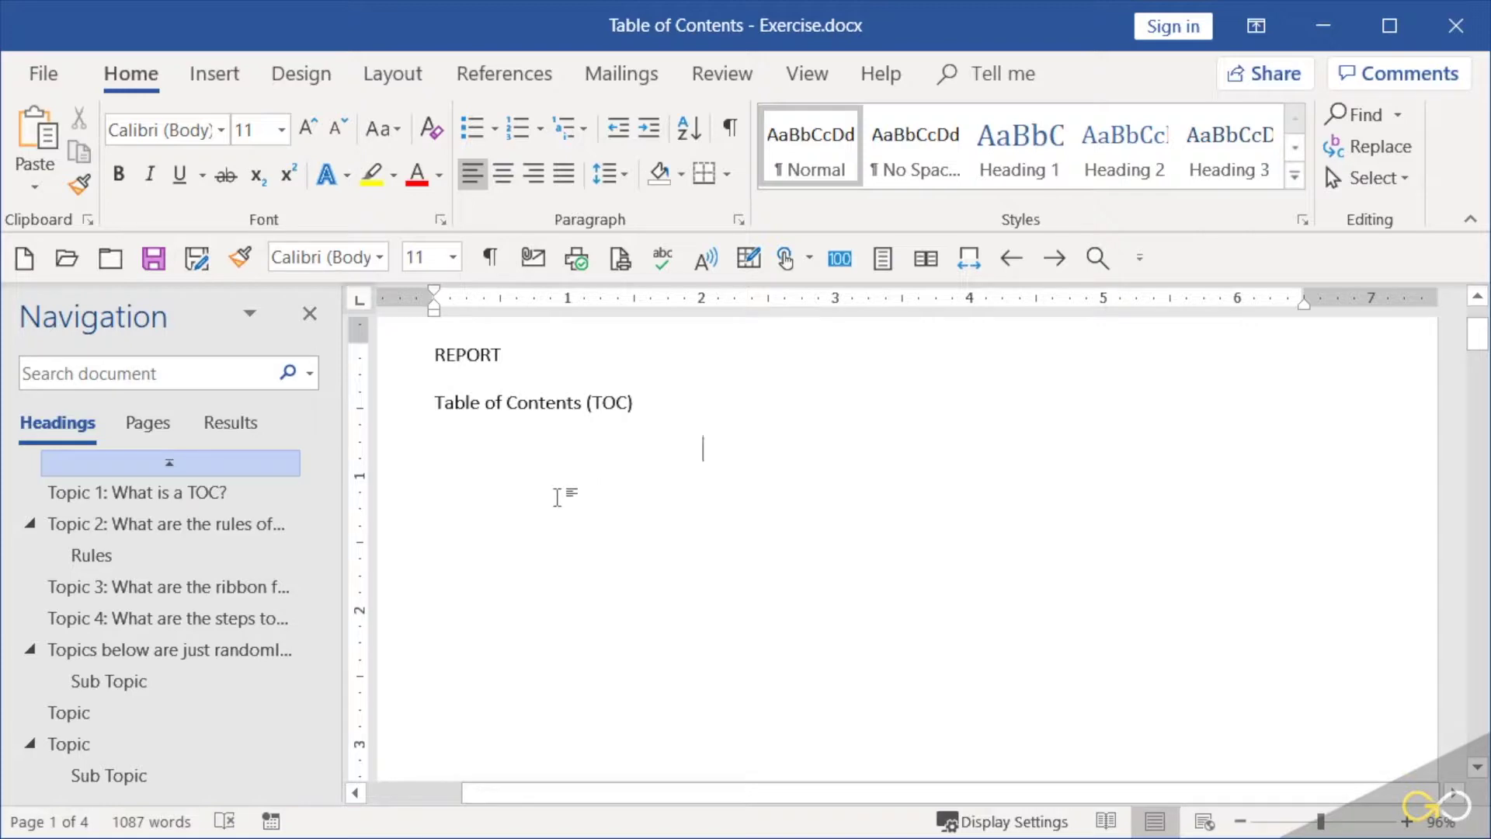
{"action": "key", "text": "BackSpace"}
{"action": "key", "text": "BackSpace"}
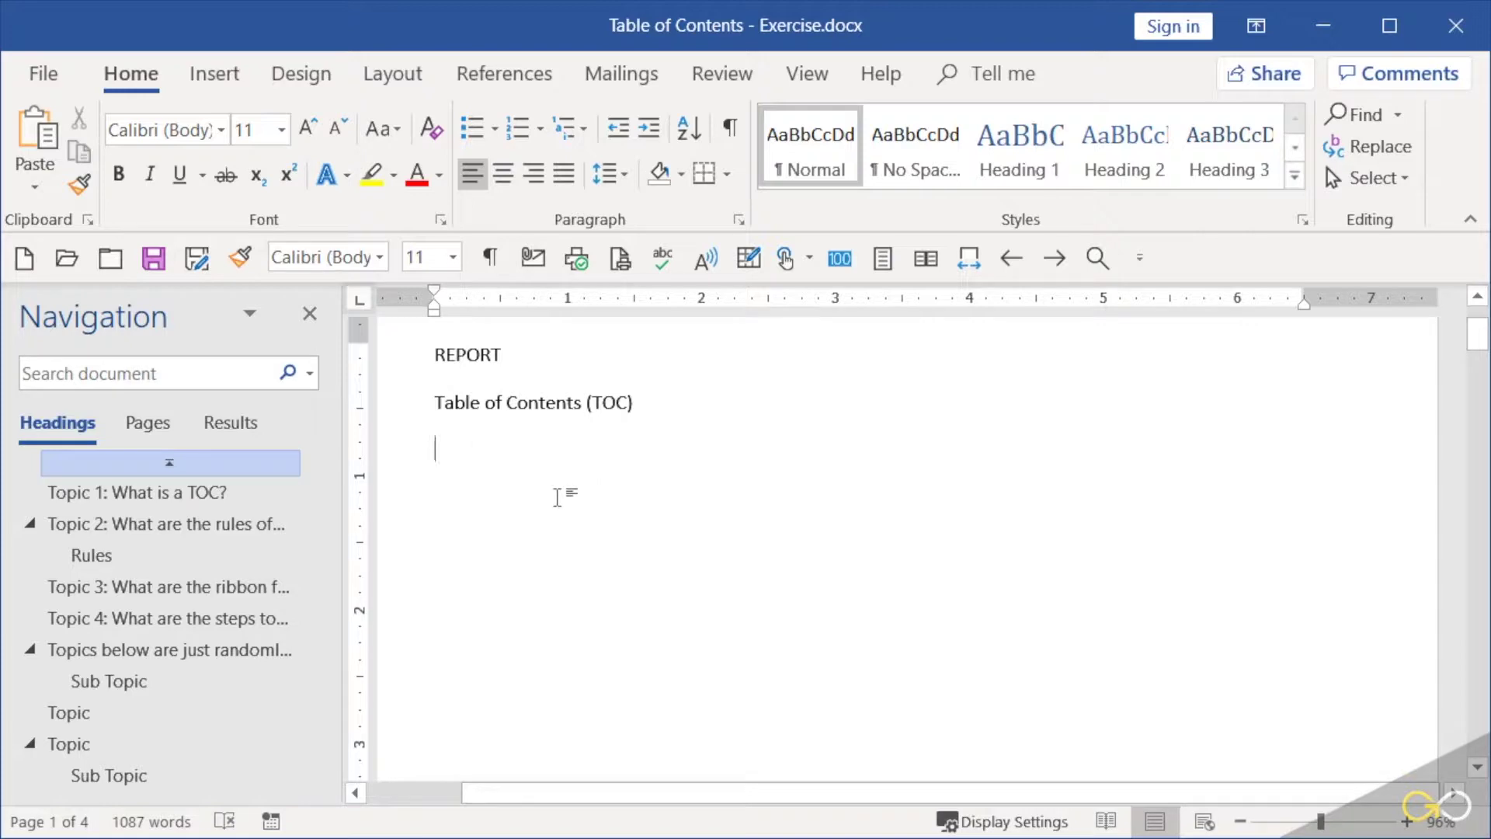
- Insert an Automatic Table 1 contents under the TOC title and follow its Topic 4 link
{"action": "left_click", "coordinate": [511, 78]}
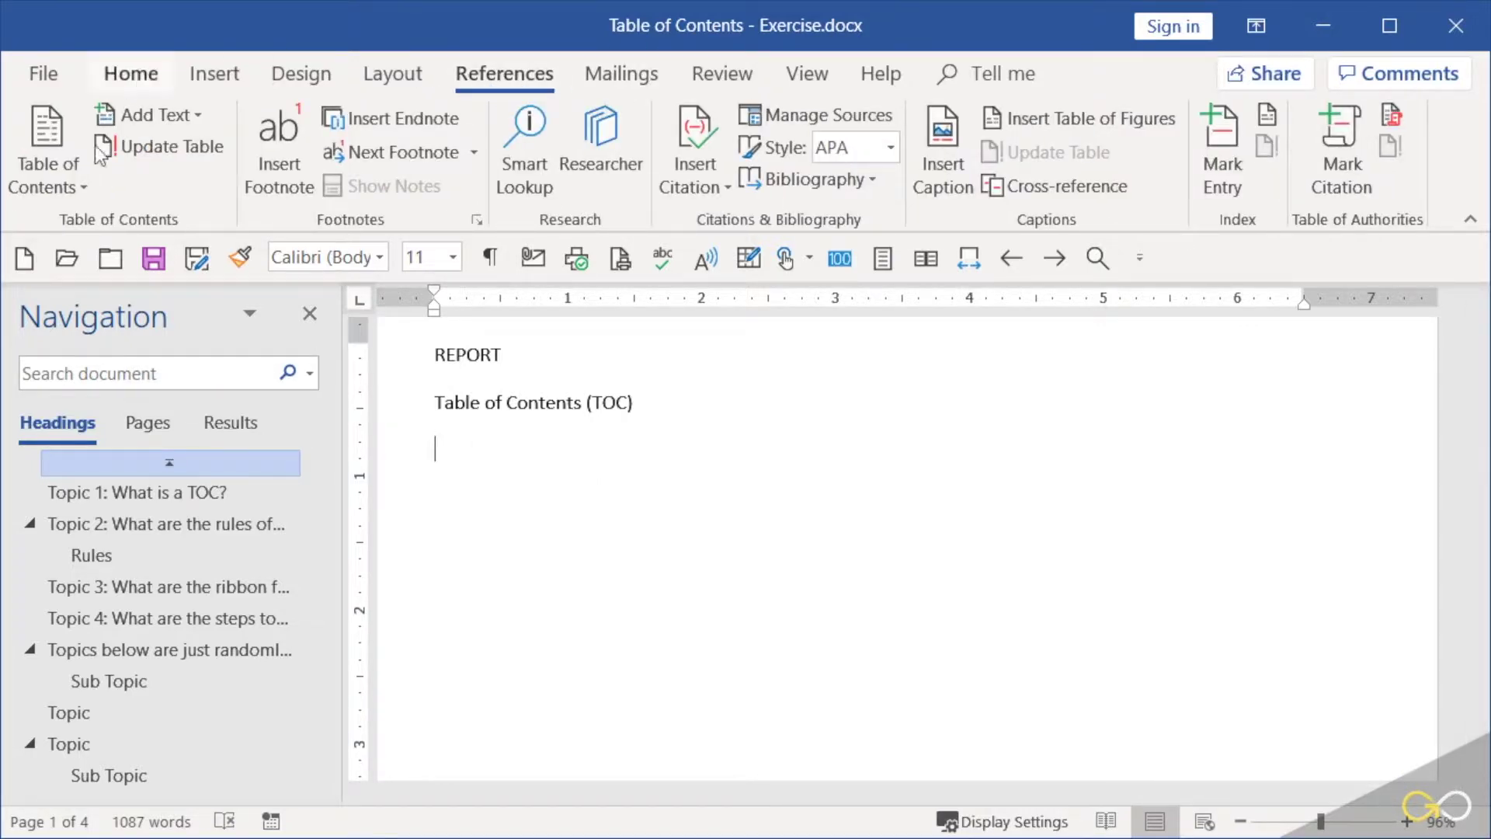
{"action": "left_click", "coordinate": [34, 184]}
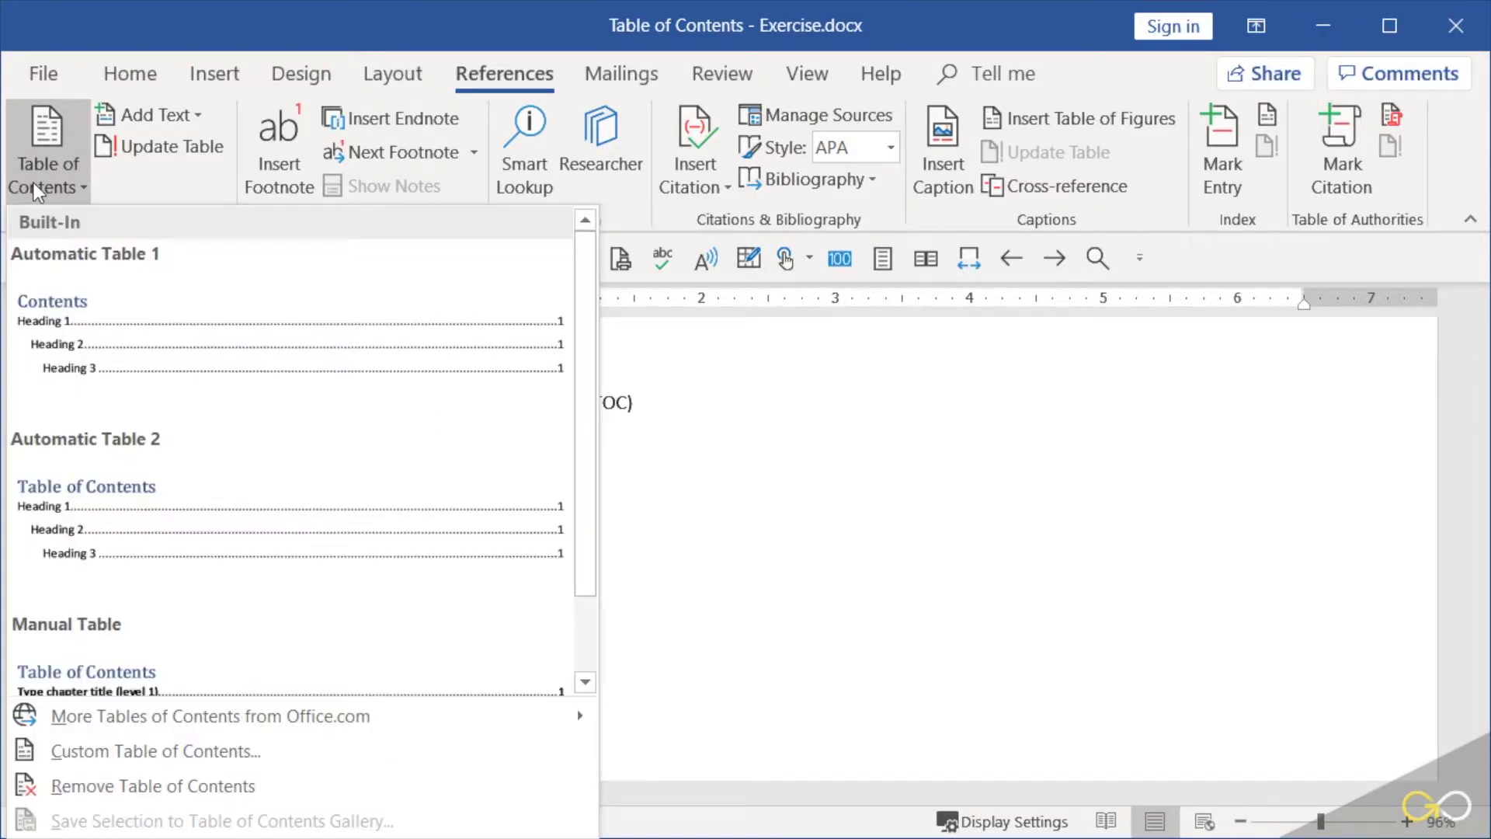
{"action": "left_click", "coordinate": [59, 287]}
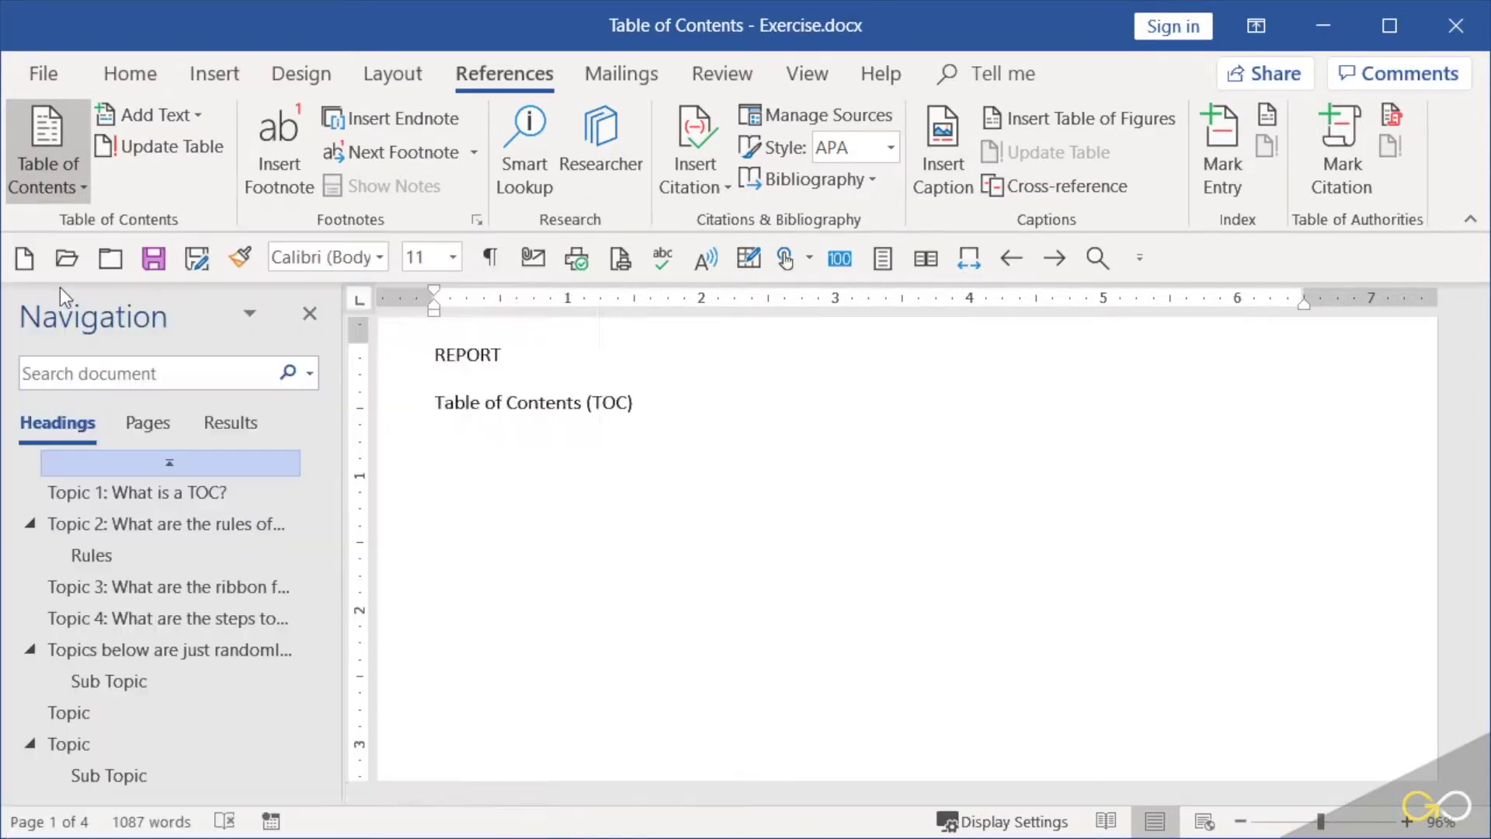
{"action": "scroll", "coordinate": [573, 432], "scroll_direction": "up", "scroll_amount": 10}
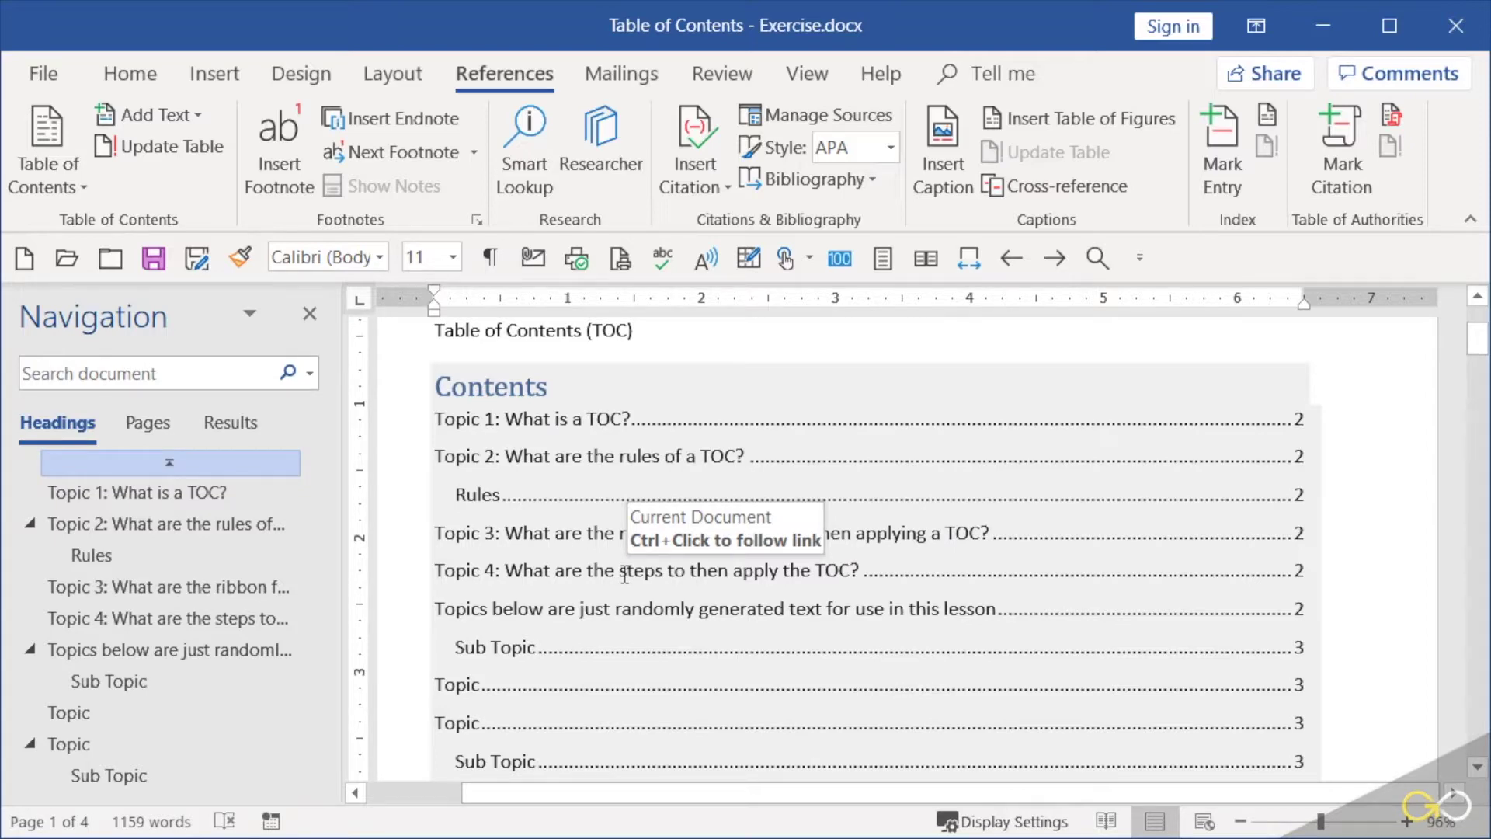
{"action": "left_click", "coordinate": [625, 575], "text": "ctrl"}
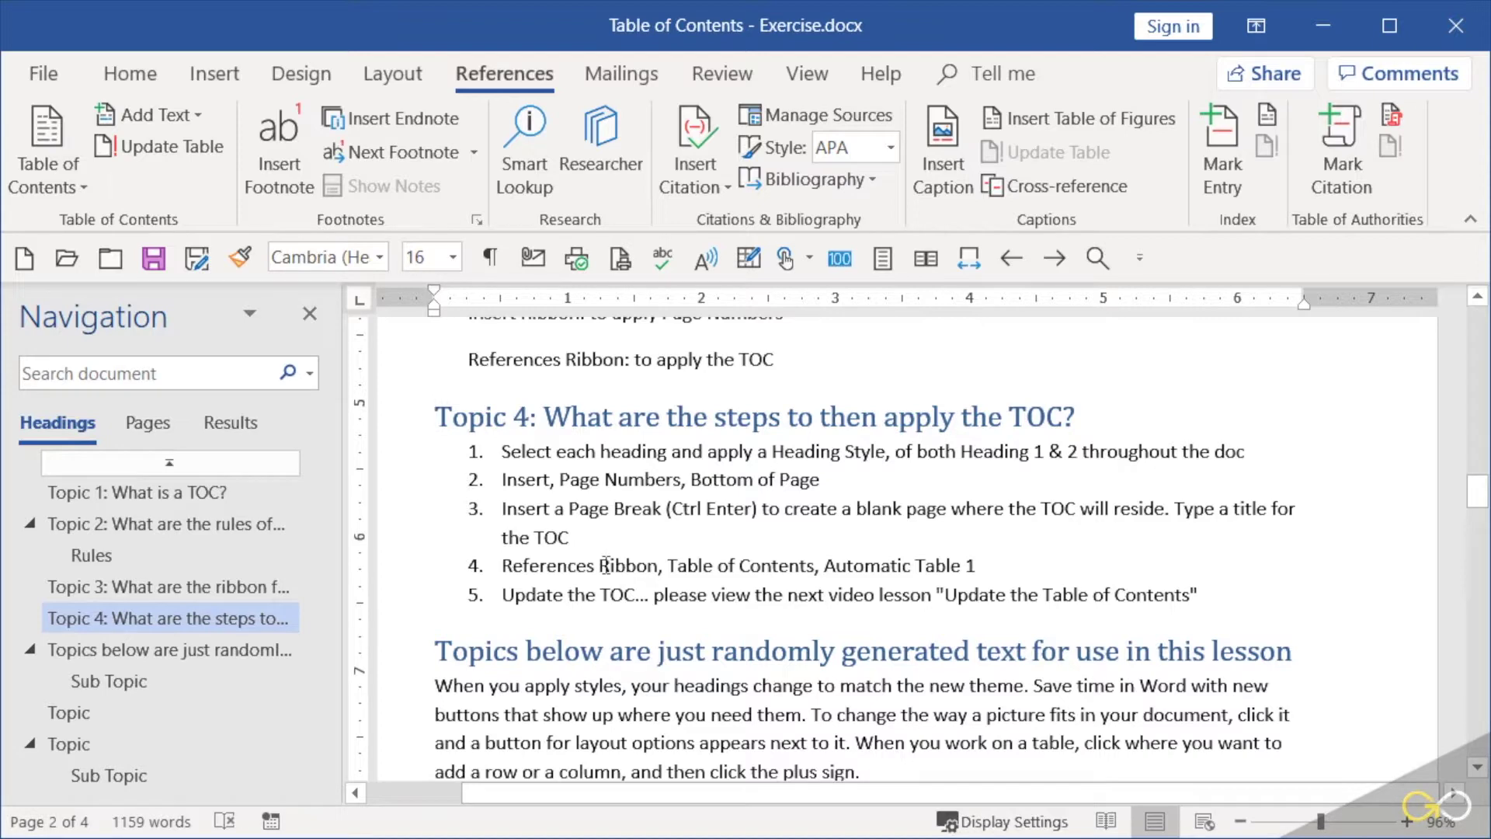
{"action": "key", "text": "ctrl+Home"}
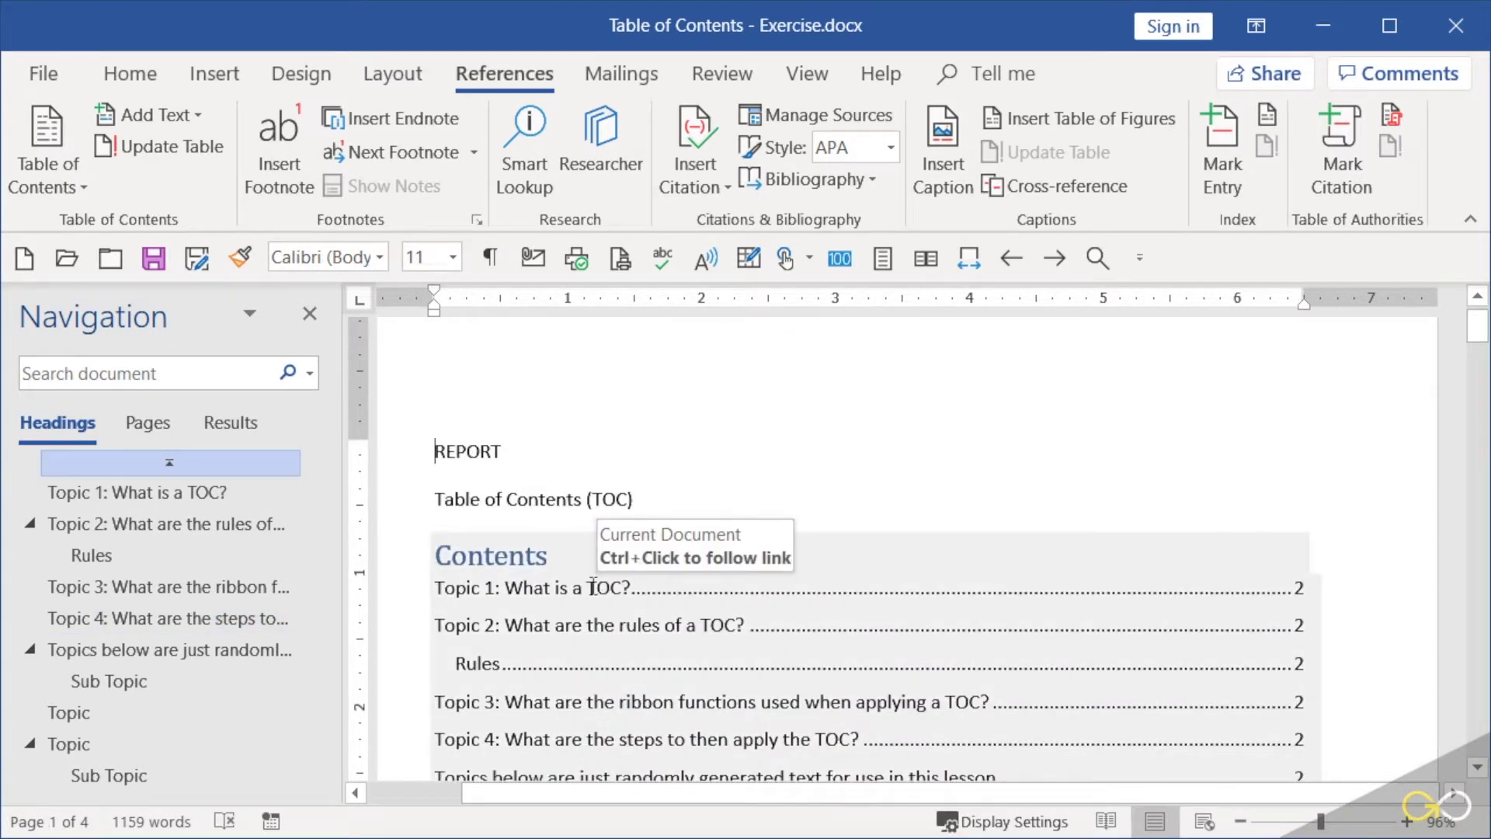
{"action": "left_click", "coordinate": [593, 588], "text": "ctrl"}
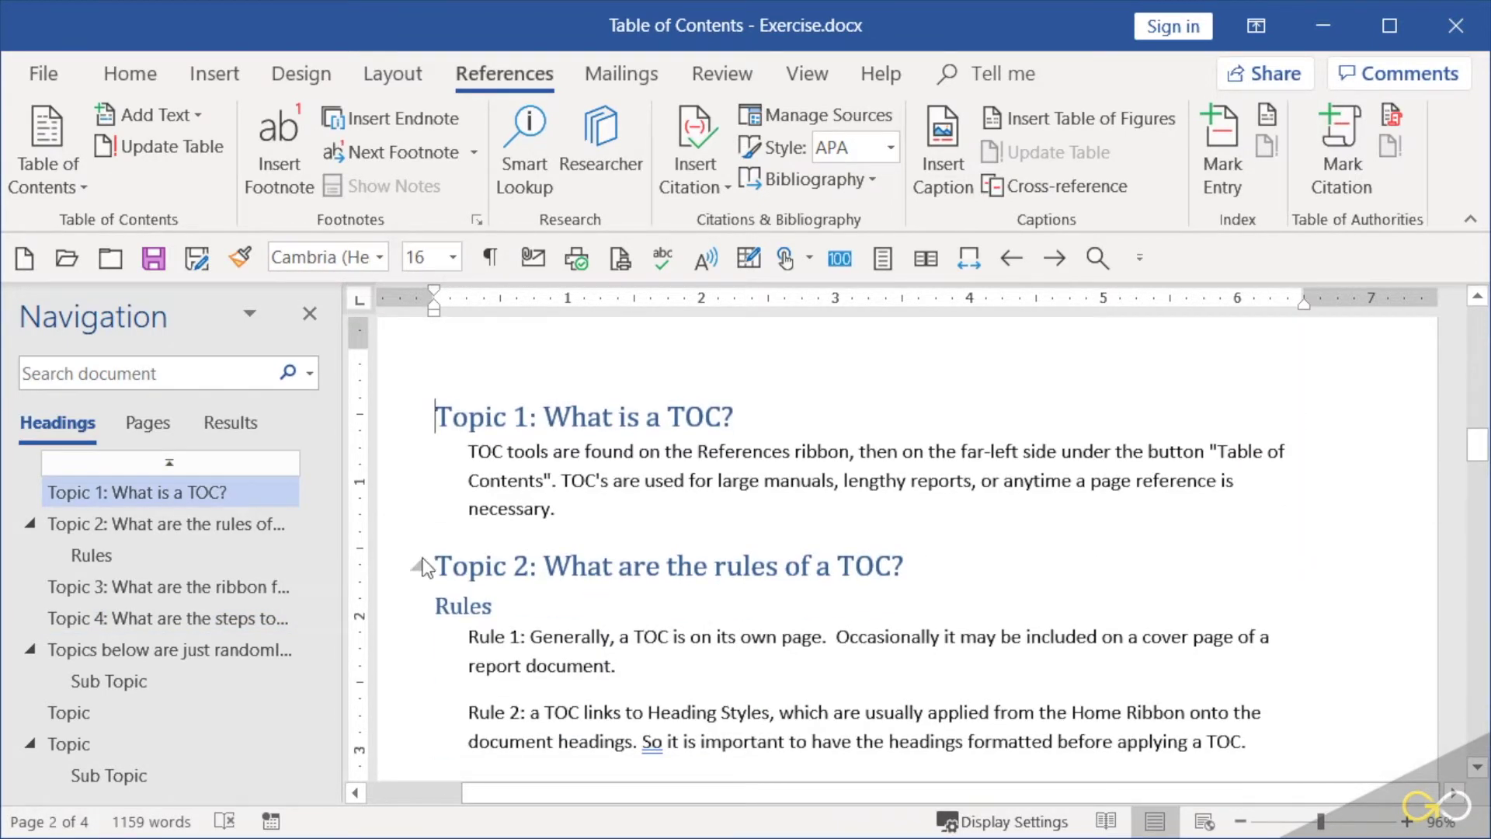
{"action": "left_click", "coordinate": [188, 590]}
{"action": "left_click", "coordinate": [176, 652]}
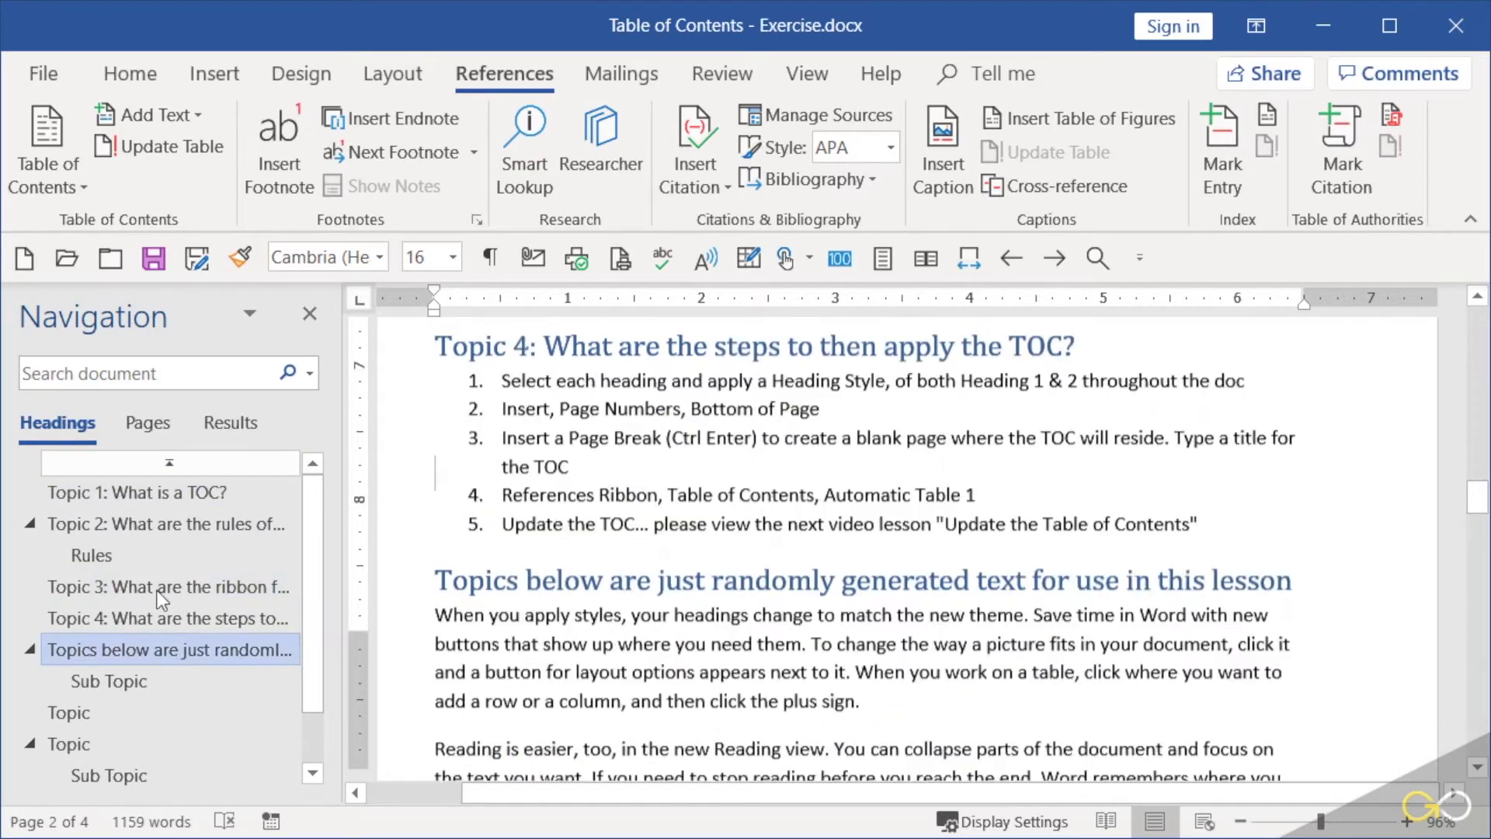
{"action": "left_click", "coordinate": [152, 525]}
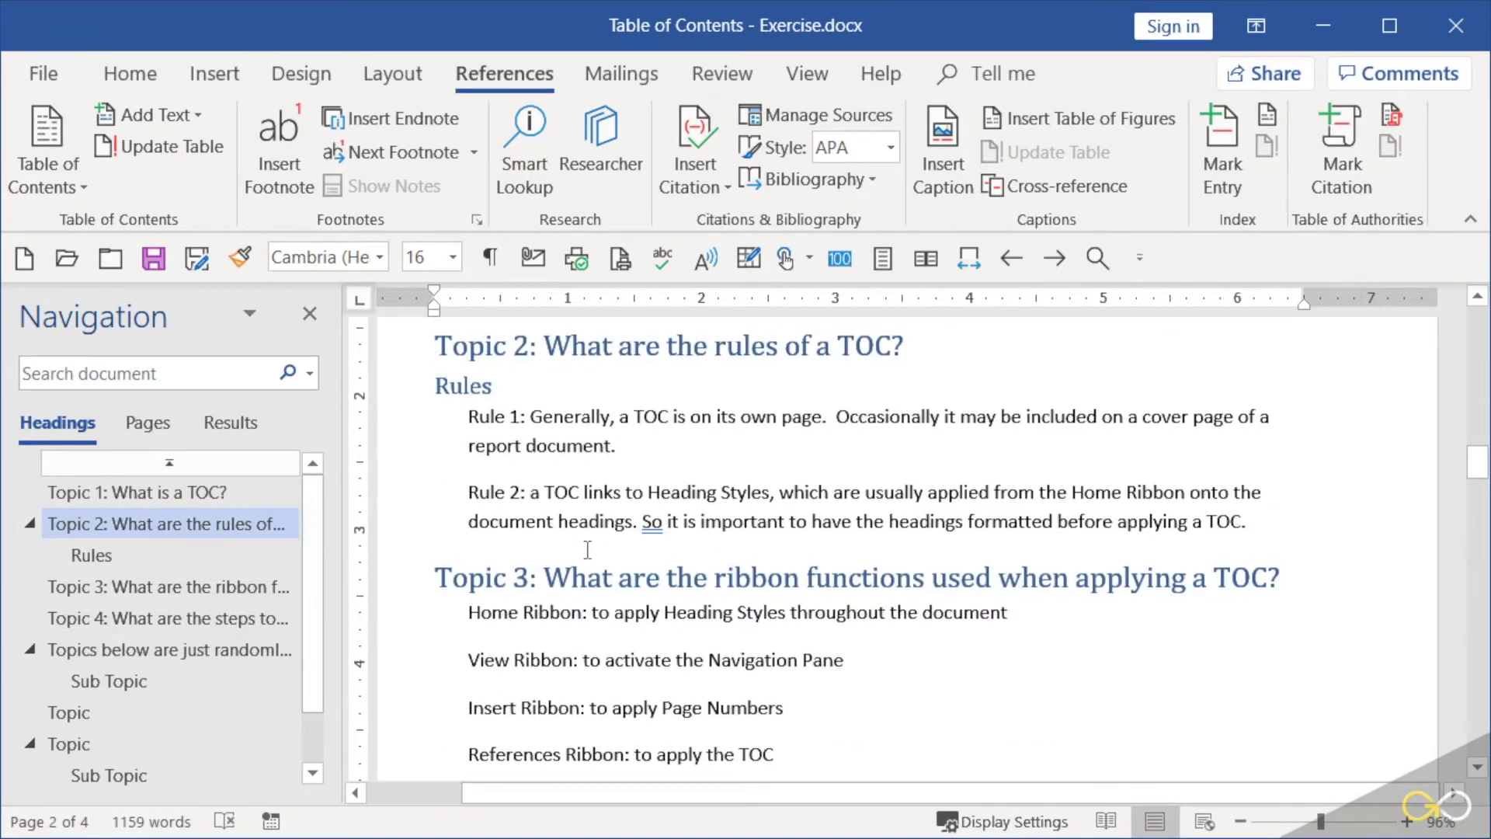
{"action": "left_click", "coordinate": [626, 521]}
{"action": "key", "text": "ctrl+Home"}
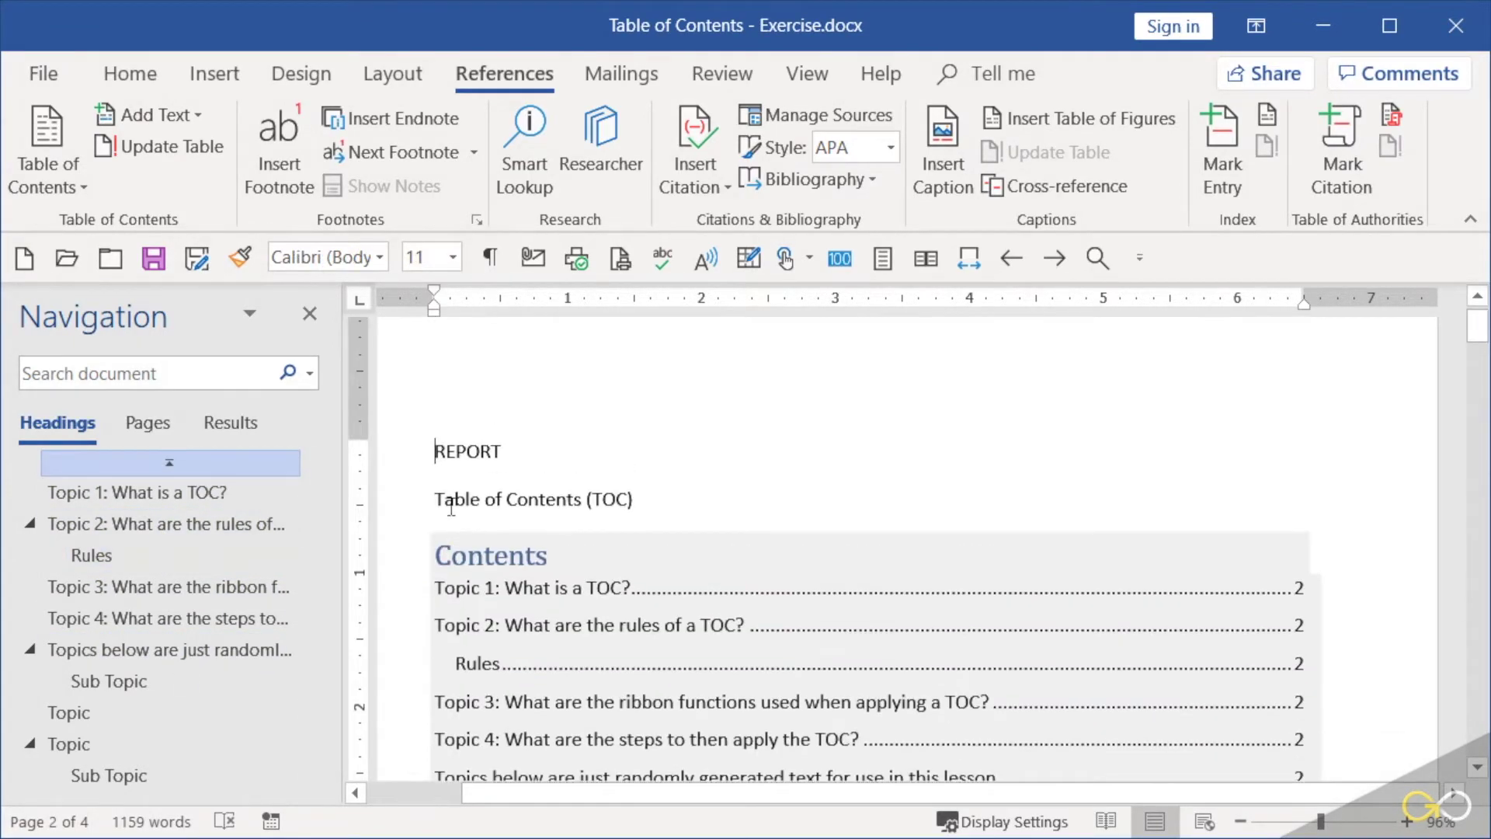
{"action": "scroll", "coordinate": [586, 666], "scroll_direction": "down", "scroll_amount": 3}
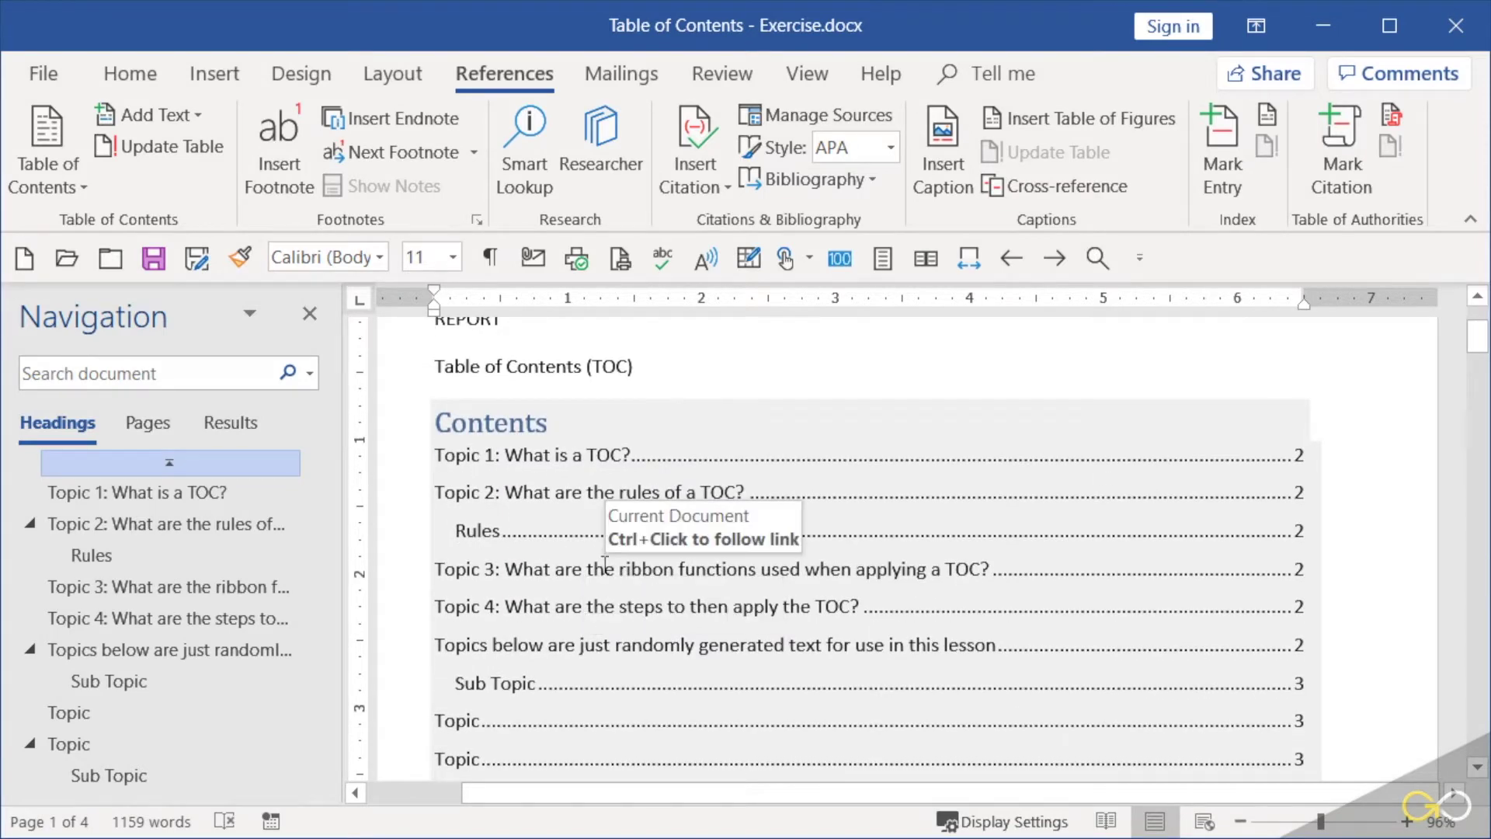